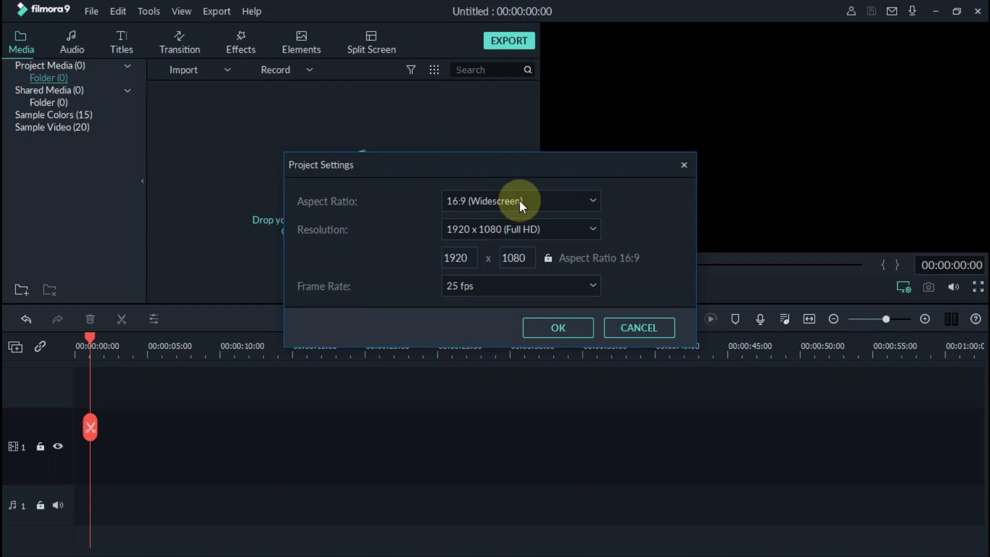
# Set the project's aspect ratio to 1:1 (Instagram) and apply the project settings.
pyautogui.click(512, 201)
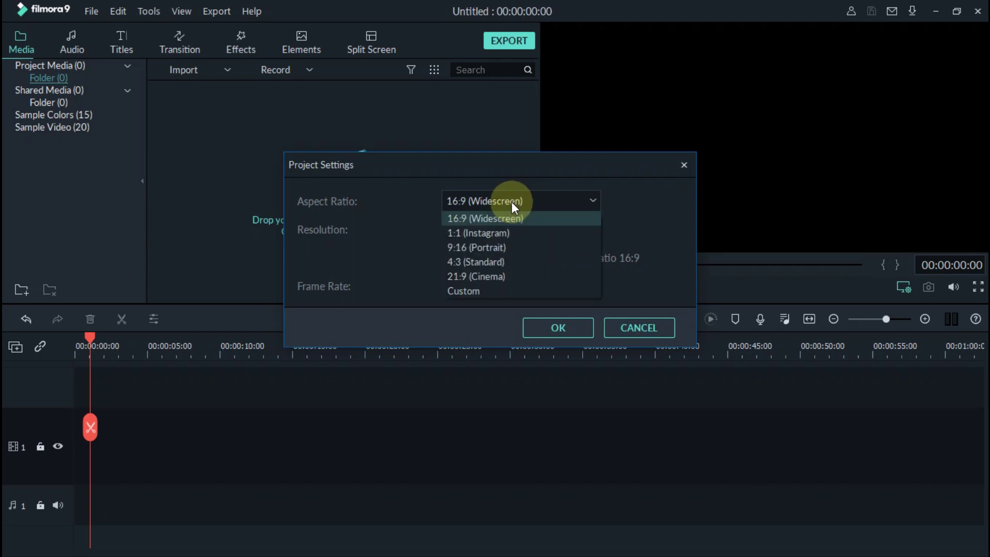
pyautogui.click(474, 232)
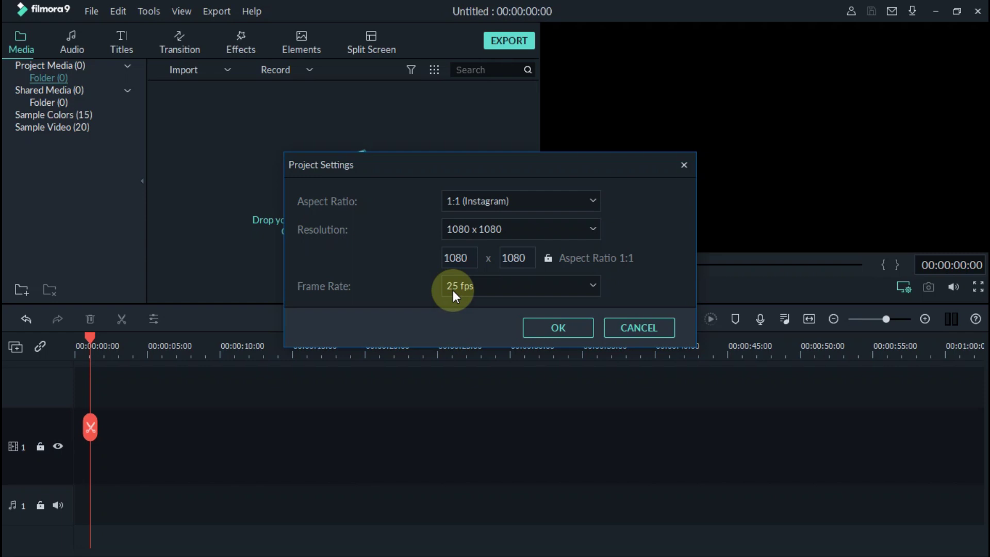
pyautogui.click(557, 330)
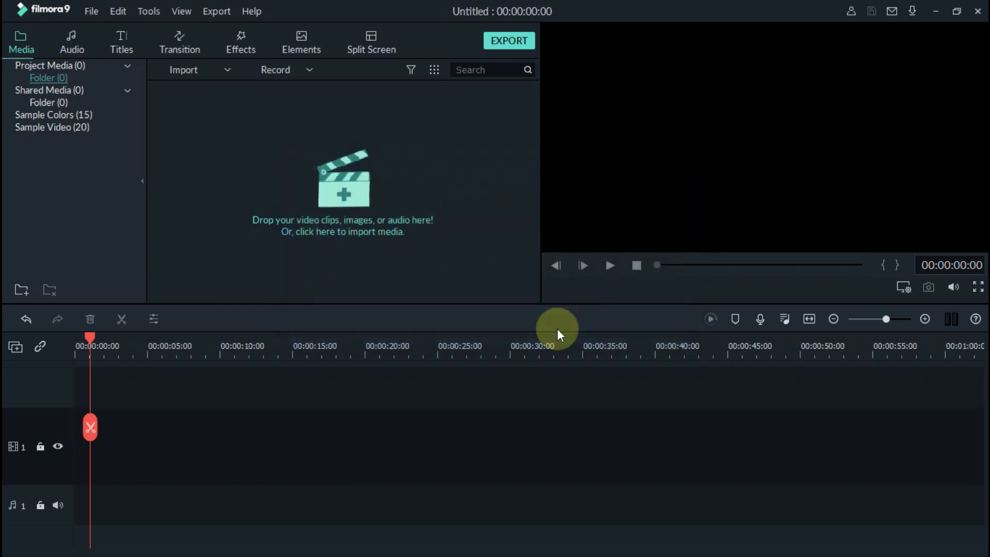
# Import the images 20181226_211228.jpg, 20220126_023422.png and final-jhv.png into the project media.
pyautogui.click(344, 194)
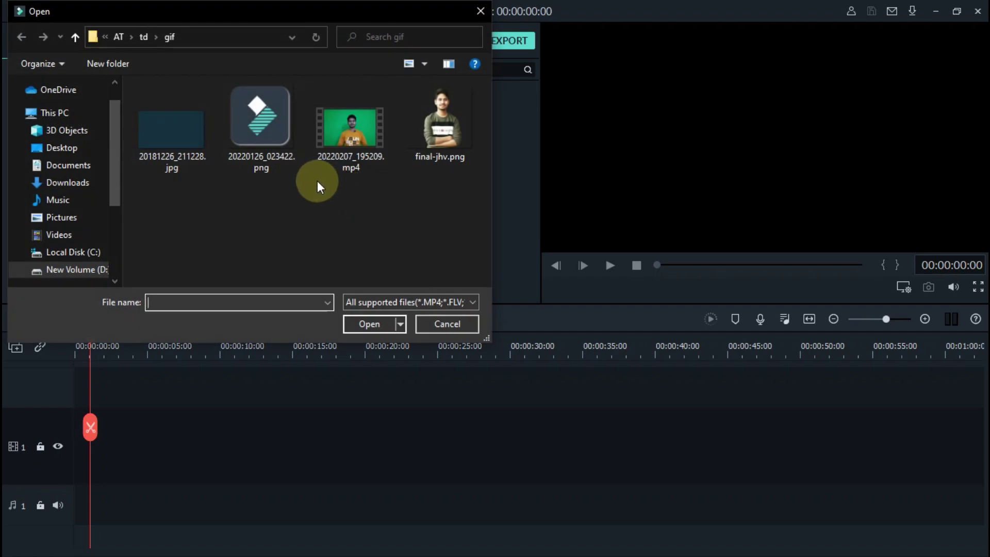
pyautogui.click(170, 143)
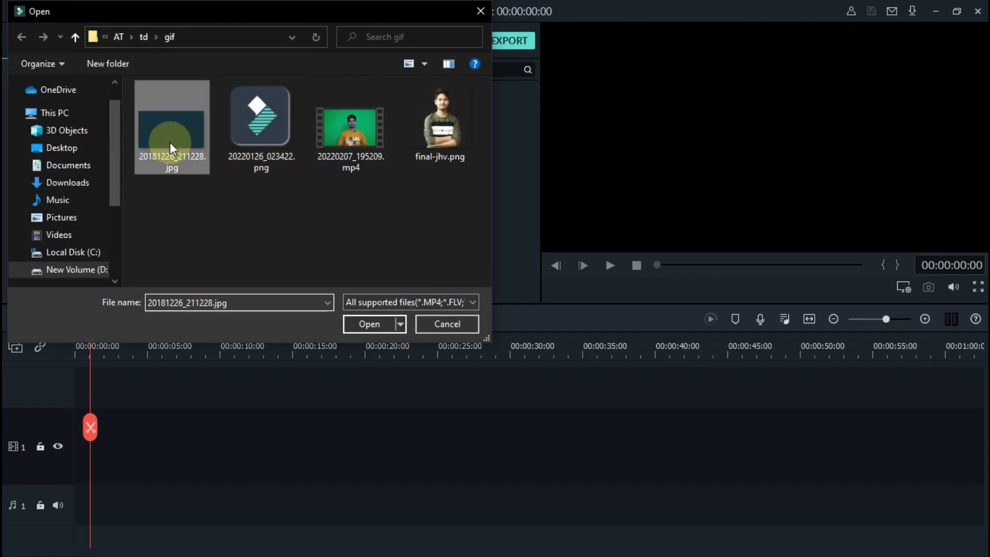
pyautogui.keyDown('ctrl'); pyautogui.click(250, 135); pyautogui.keyUp('ctrl')
pyautogui.keyDown('ctrl'); pyautogui.click(443, 149); pyautogui.keyUp('ctrl')
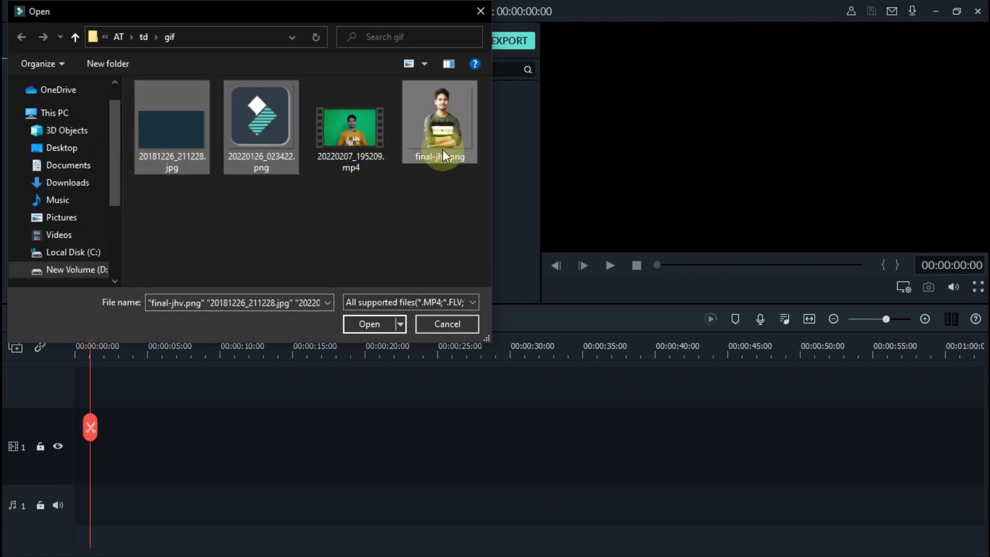
pyautogui.click(378, 323)
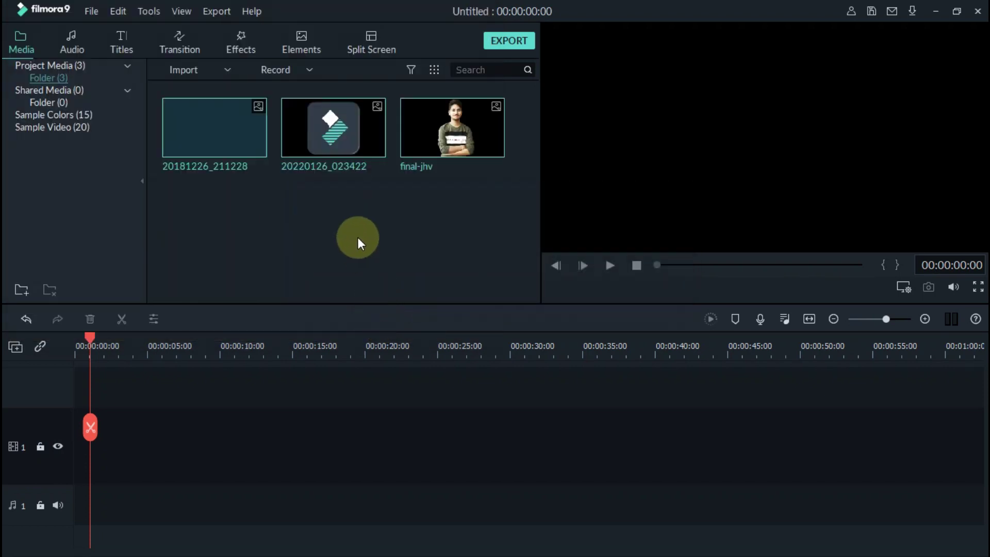
# Place the 20181226_211228 background image at the start of video track 1 and reduce the timeline's track height.
pyautogui.click(243, 130)
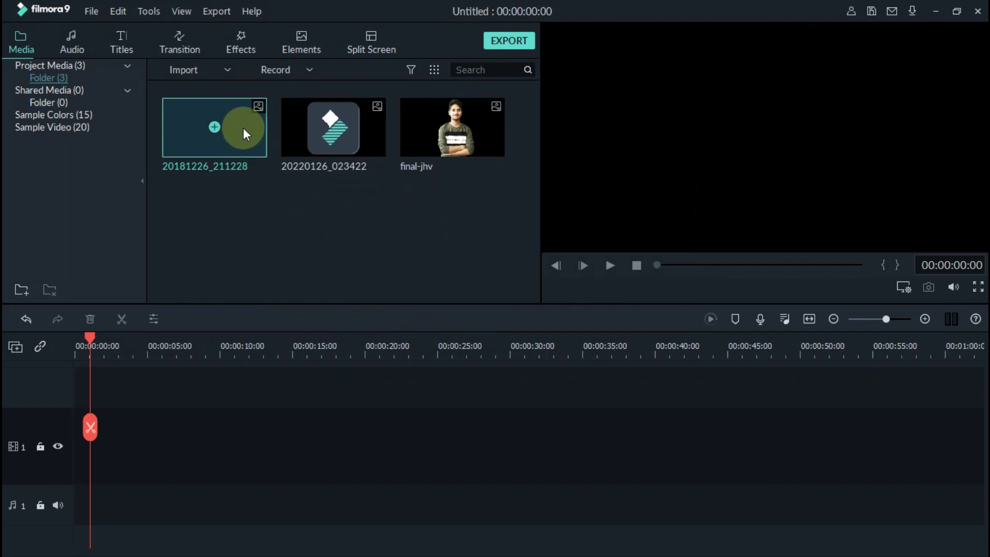
pyautogui.moveTo(242, 136); pyautogui.dragTo(64, 489)
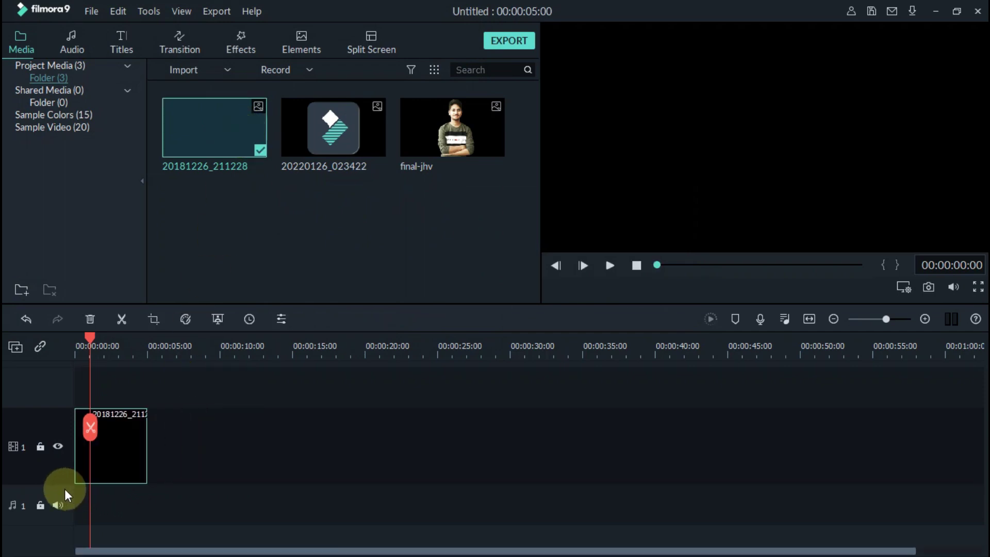
pyautogui.click(16, 346)
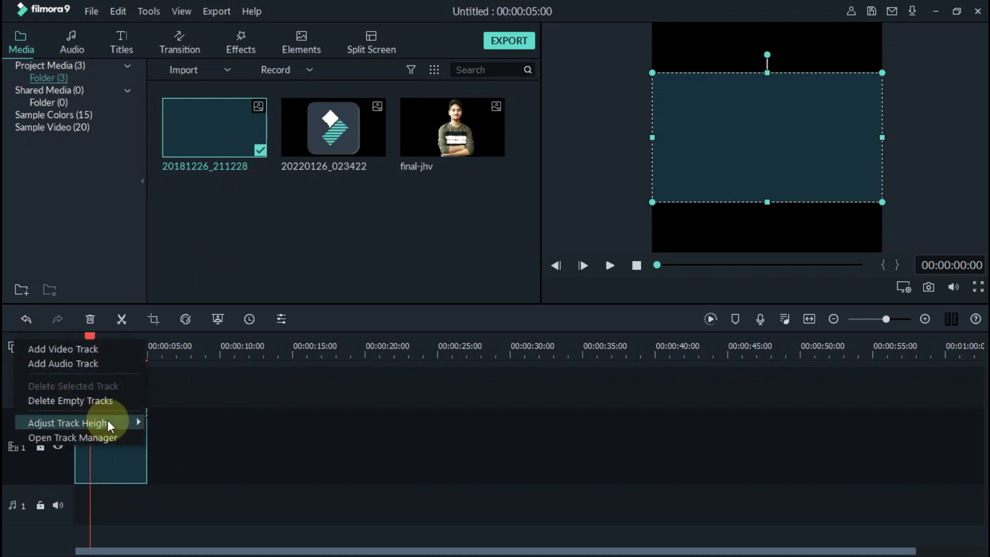
pyautogui.moveTo(141, 422)
pyautogui.click(172, 438)
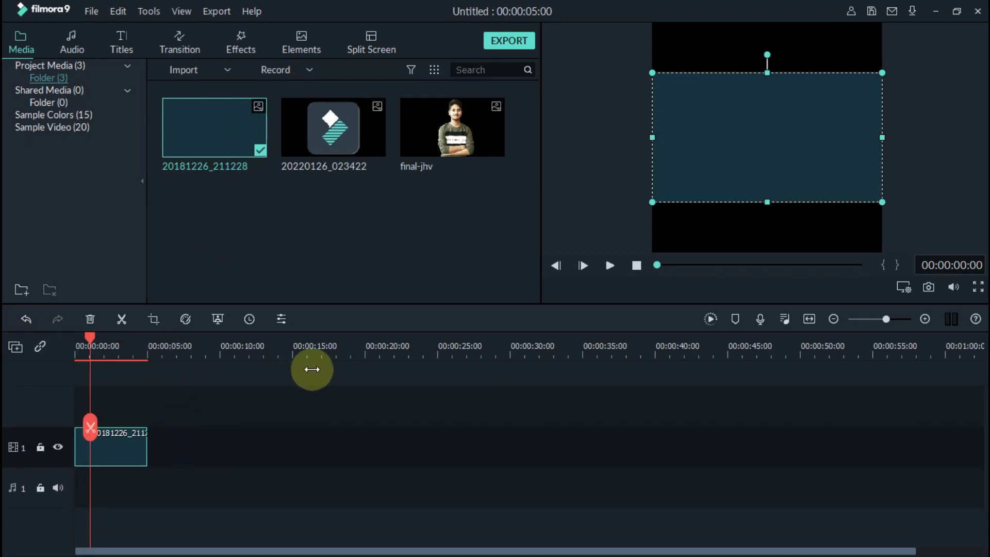
pyautogui.hotkey('ctrl', '=')
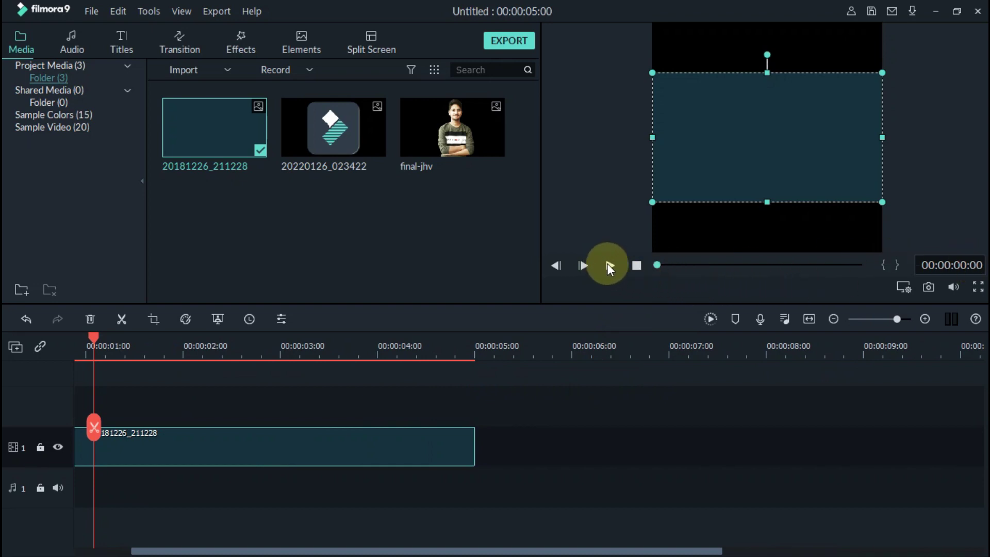
# Play back the background clip and crop it to a 1:1 ratio.
pyautogui.click(610, 266)
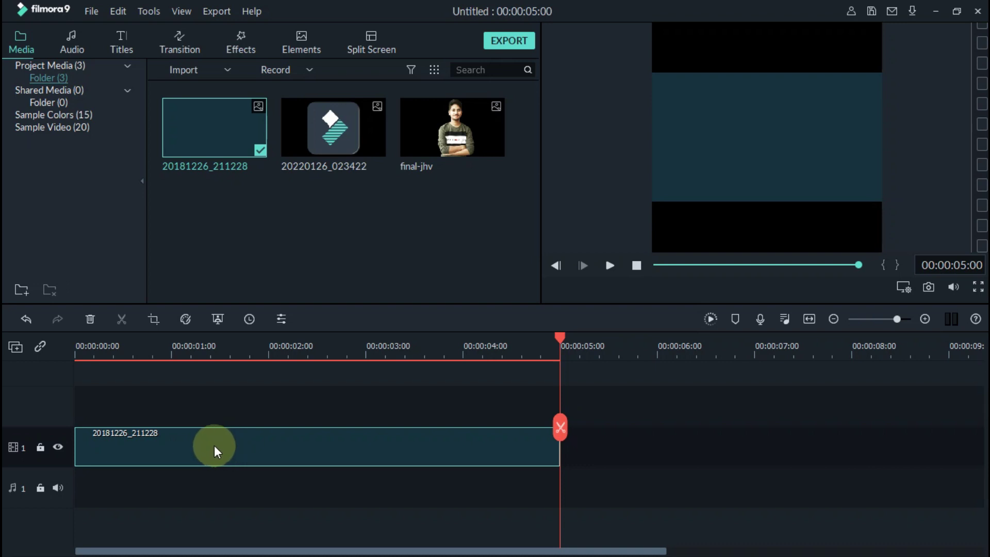
pyautogui.click(153, 319)
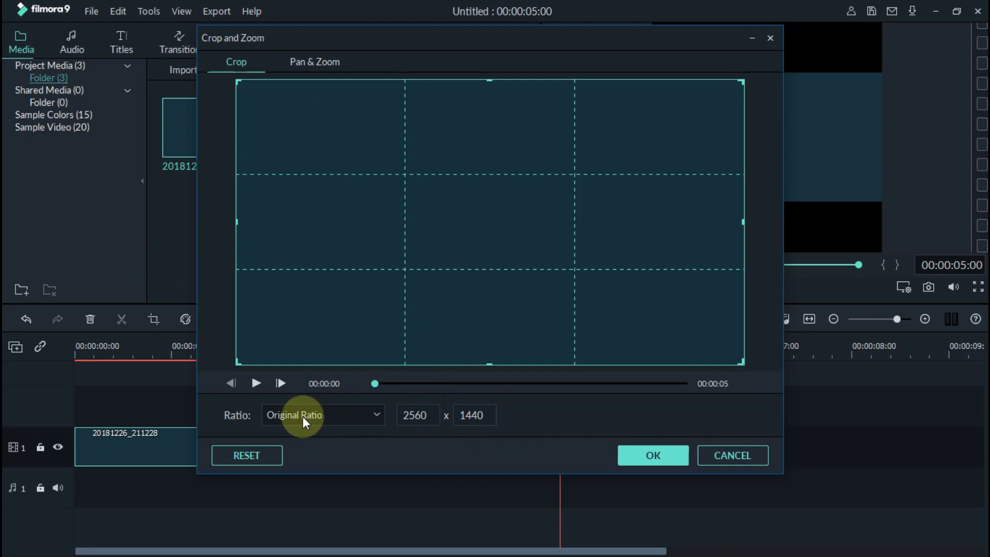
pyautogui.click(373, 414)
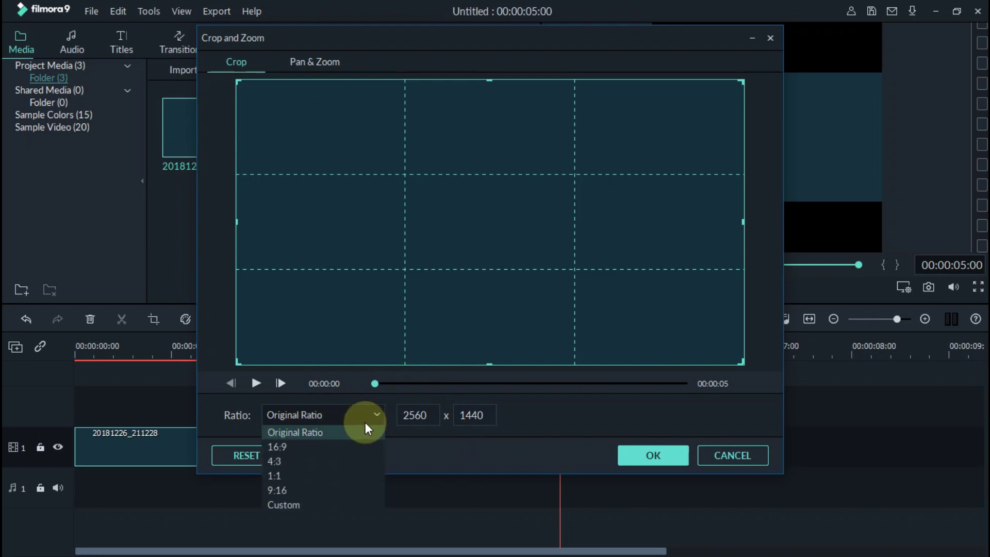
pyautogui.click(287, 477)
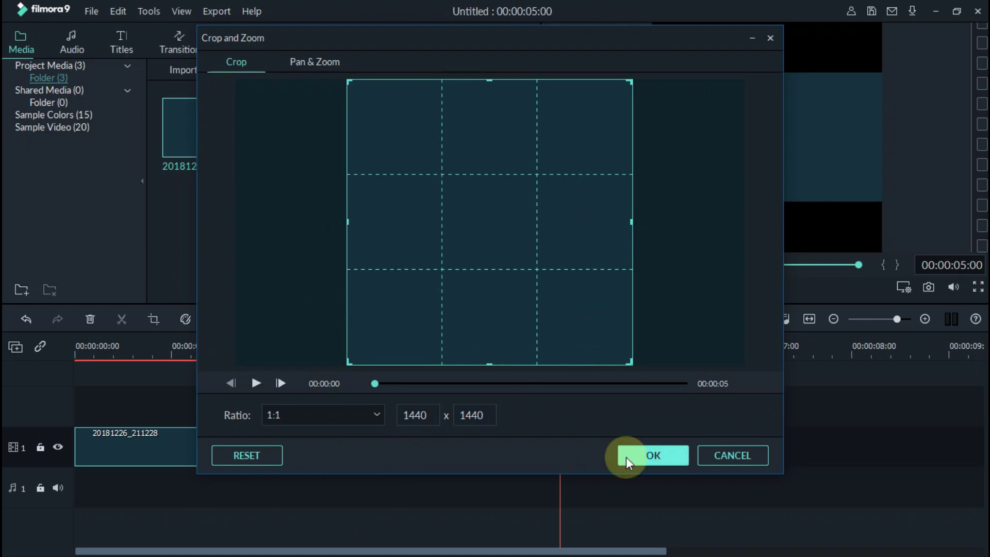
pyautogui.click(648, 456)
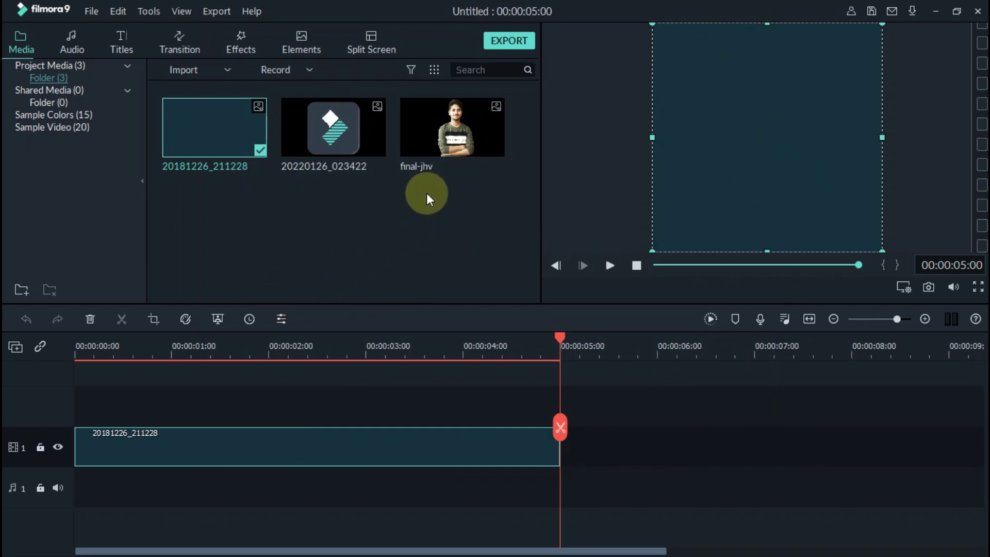
# Add final-jhv on a video track above the background, then shrink it slightly and shift it to the frame's lower left.
pyautogui.moveTo(422, 128); pyautogui.dragTo(69, 405)
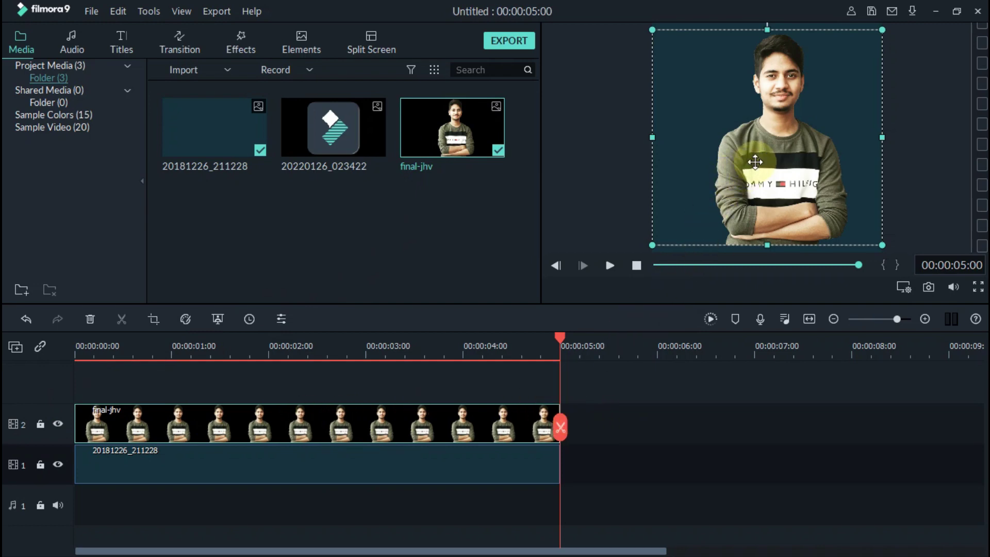
pyautogui.moveTo(800, 123); pyautogui.dragTo(737, 139)
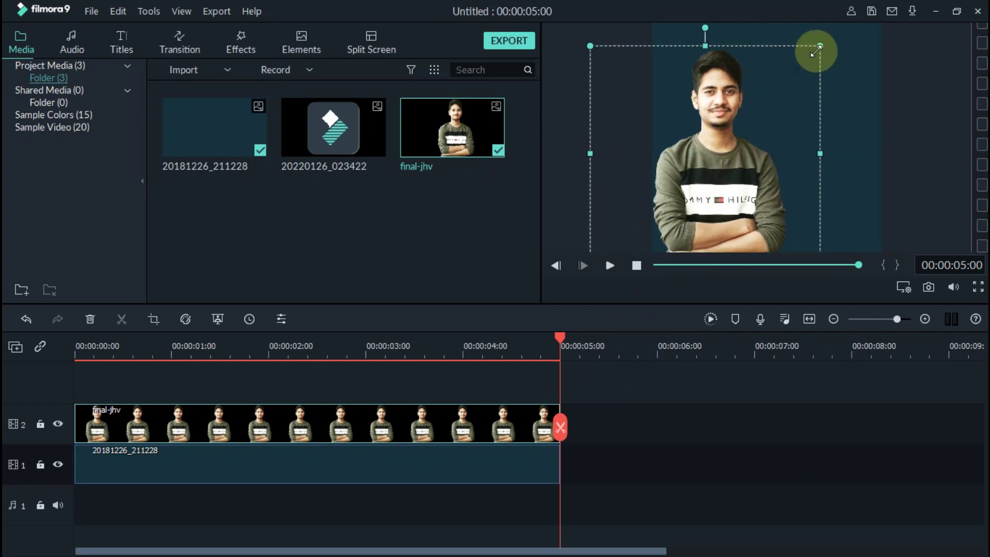
pyautogui.moveTo(818, 46); pyautogui.dragTo(804, 77)
pyautogui.moveTo(727, 130); pyautogui.dragTo(735, 131)
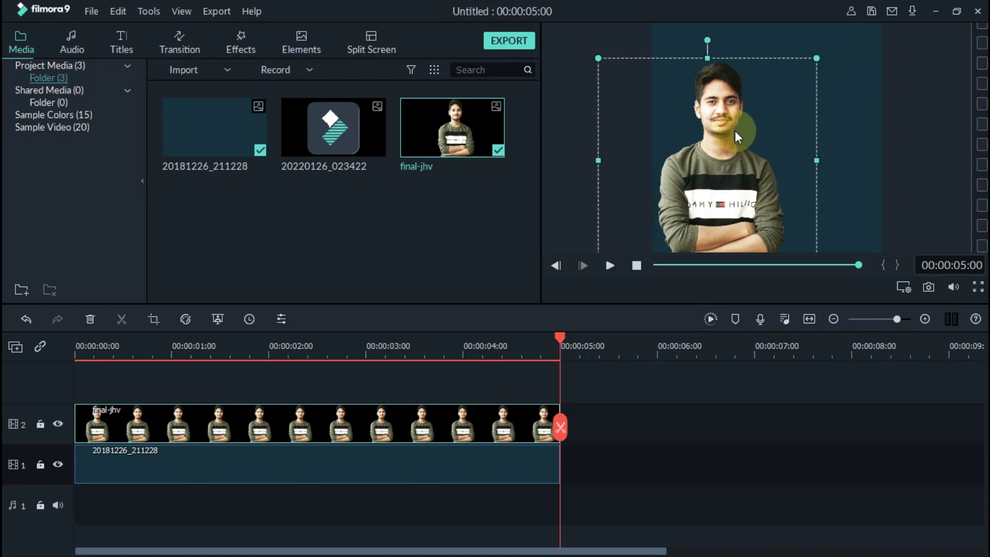
pyautogui.click(577, 171)
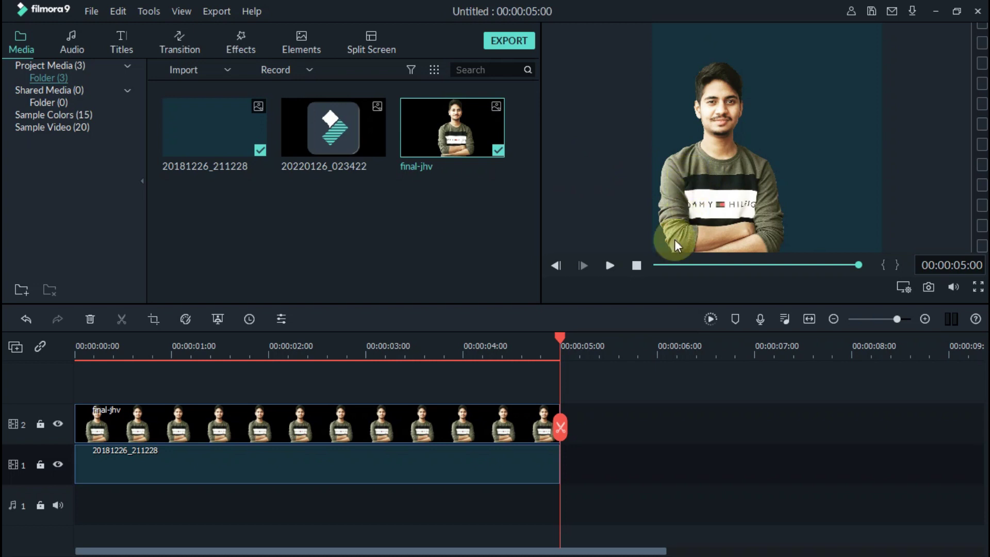
# Apply the To the Right 1 motion animation to the final-jhv clip and play back the result.
pyautogui.doubleClick(259, 421)
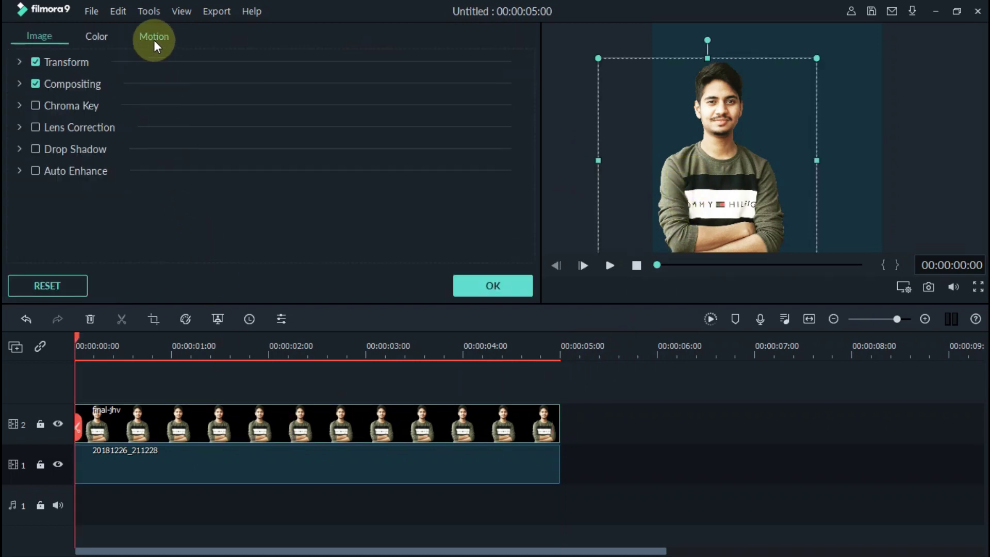
pyautogui.click(153, 37)
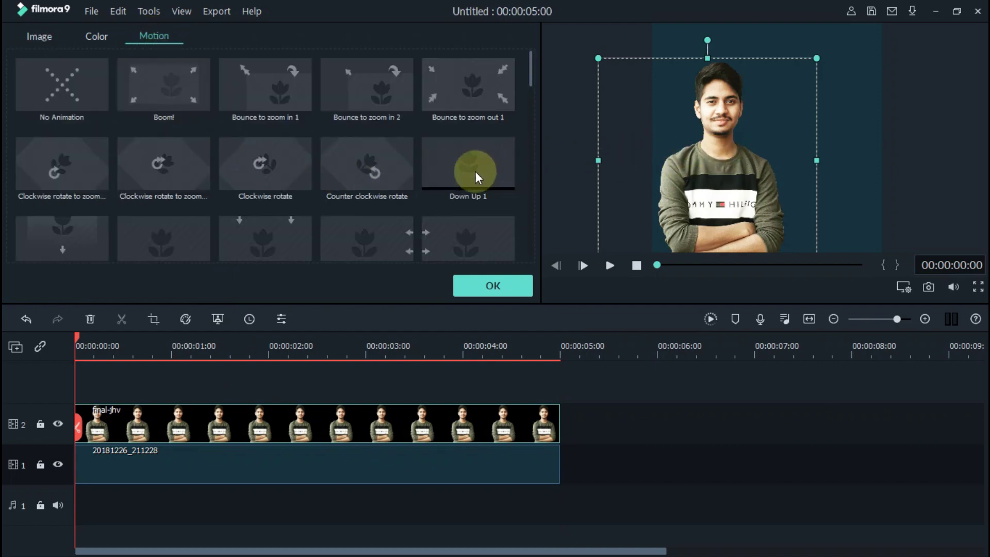
pyautogui.scroll(-10, 454, 174)
pyautogui.scroll(-4, 451, 174)
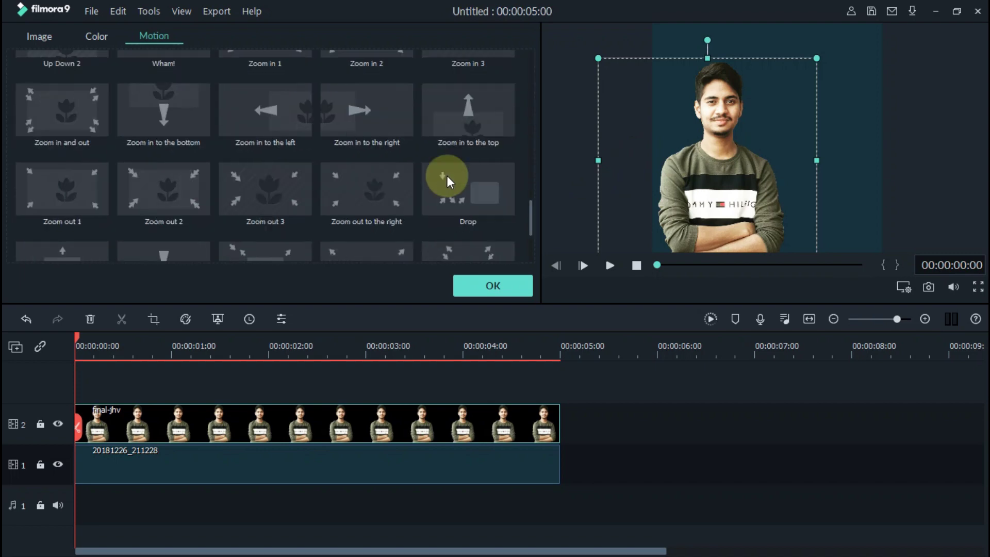
pyautogui.moveTo(531, 206); pyautogui.dragTo(533, 159)
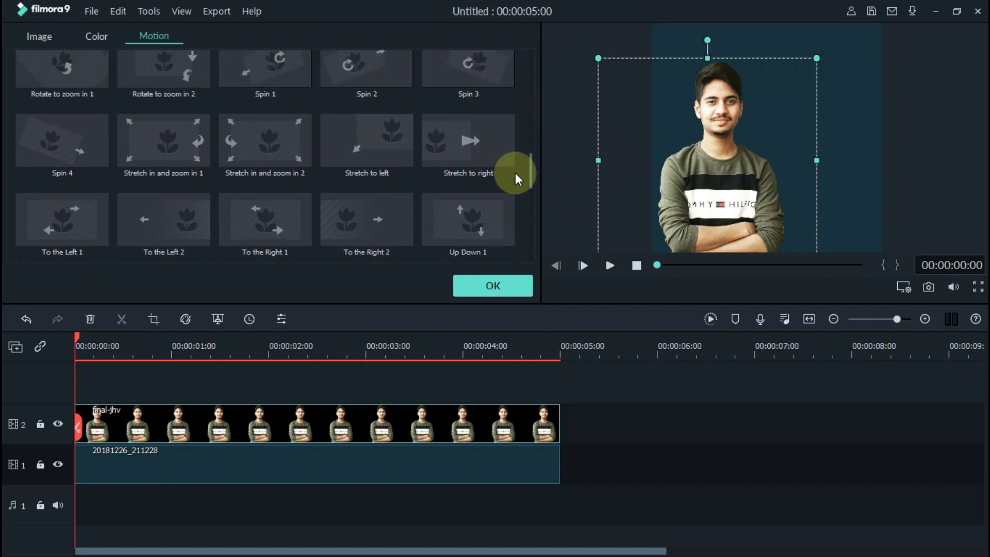
pyautogui.click(266, 216)
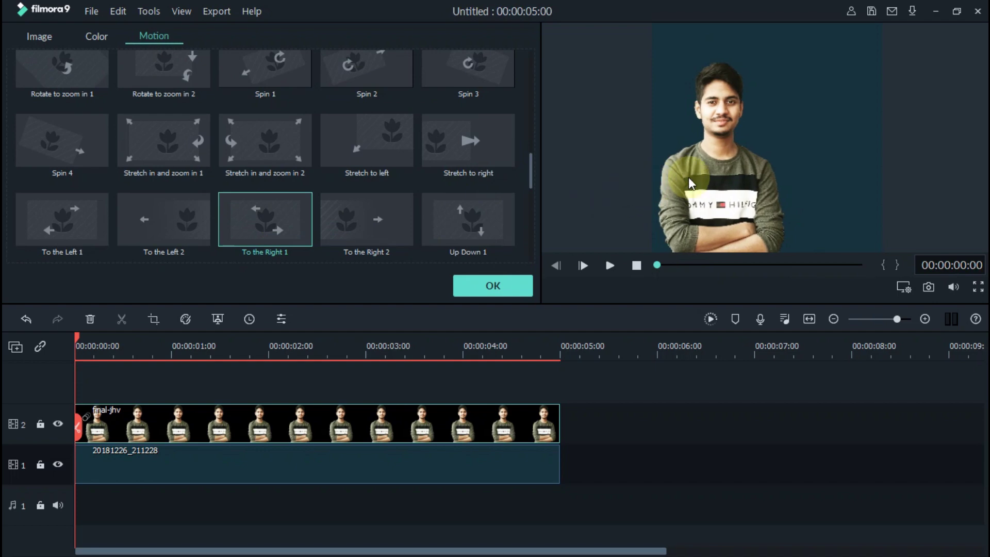
pyautogui.click(655, 207)
pyautogui.click(496, 287)
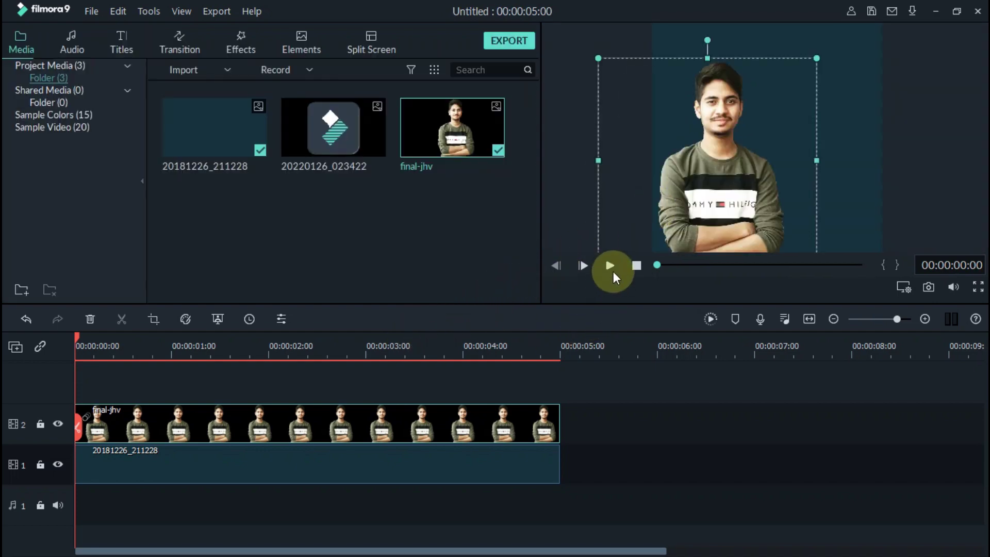
pyautogui.click(609, 265)
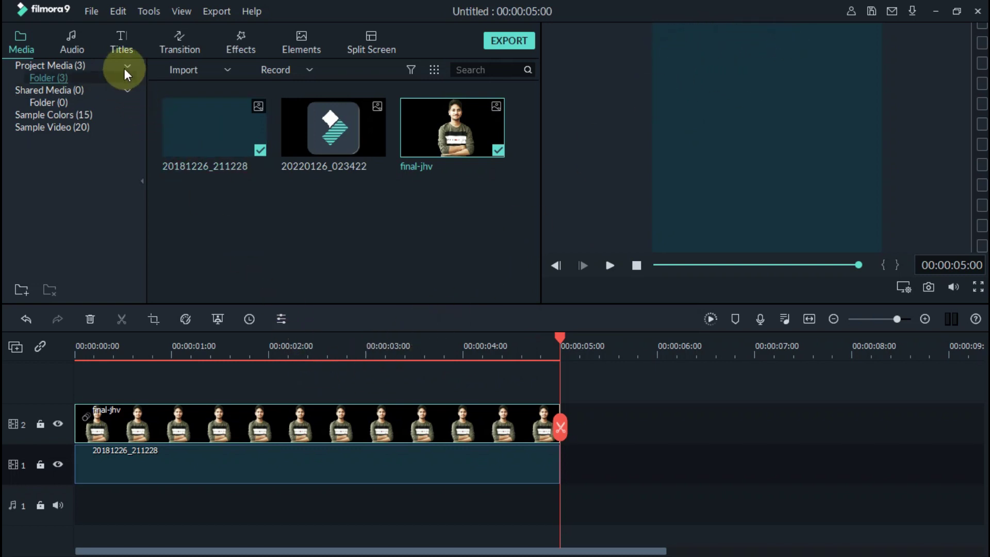
# Add the Default Title to a third video track, starting at the beginning of the timeline.
pyautogui.click(122, 35)
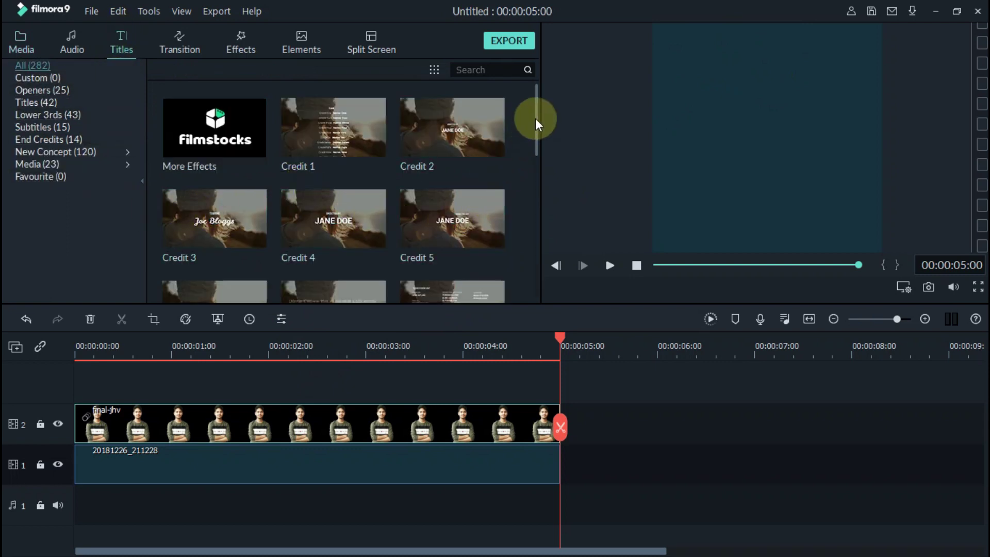
pyautogui.moveTo(535, 118); pyautogui.dragTo(490, 252)
pyautogui.click(316, 261)
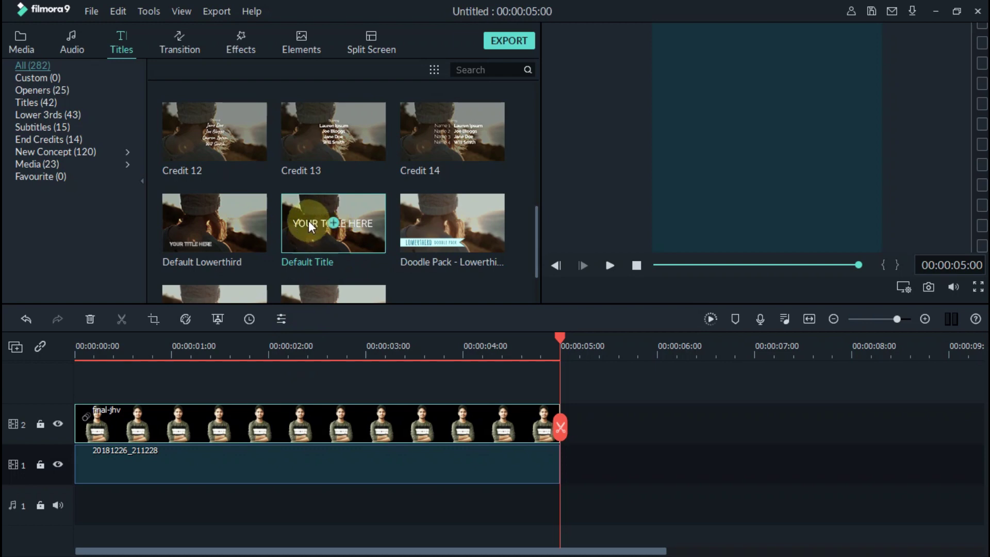
pyautogui.moveTo(304, 227); pyautogui.dragTo(82, 377)
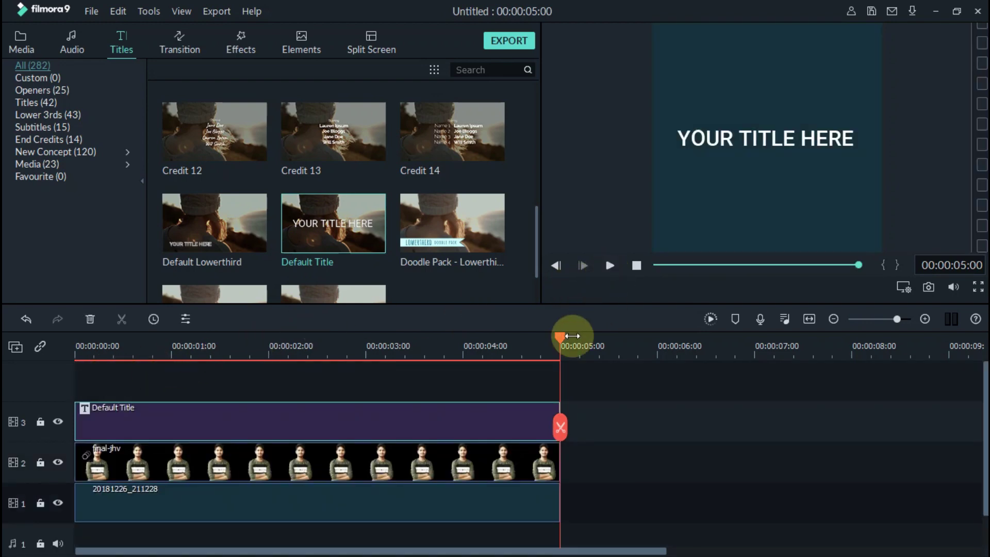
# Preview the title over the portrait and move it up to the top of the frame, above the man's head.
pyautogui.click(610, 266)
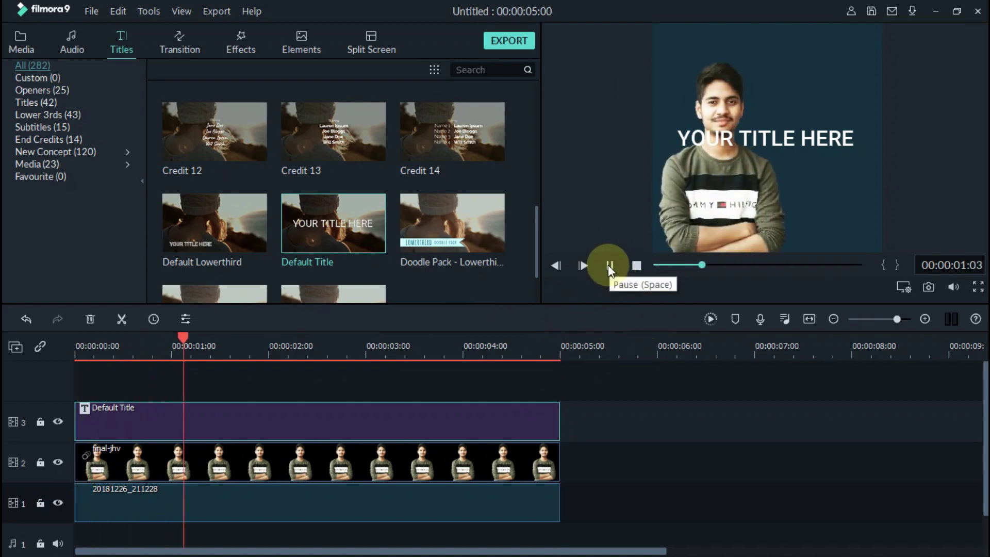
pyautogui.click(610, 266)
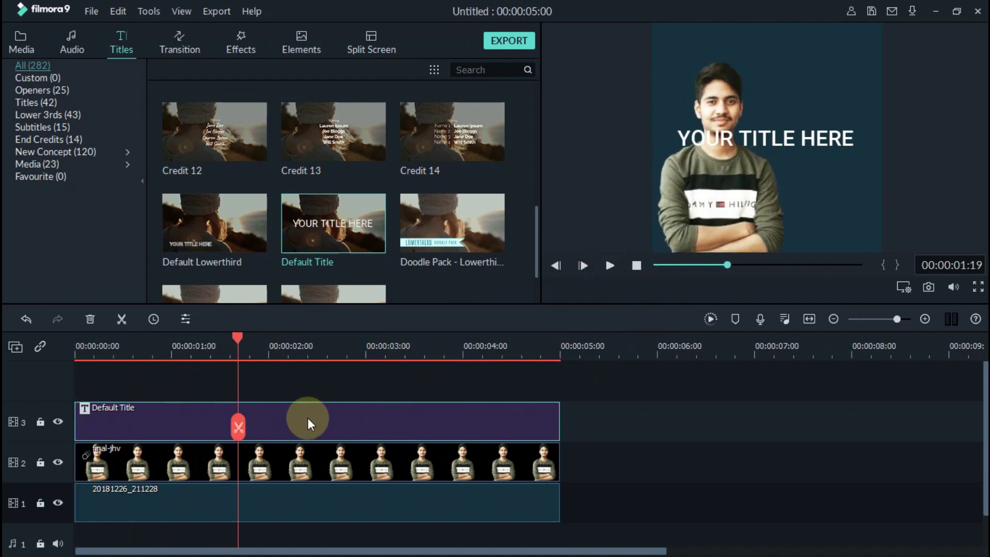
pyautogui.click(759, 140)
pyautogui.moveTo(765, 68); pyautogui.dragTo(767, 46)
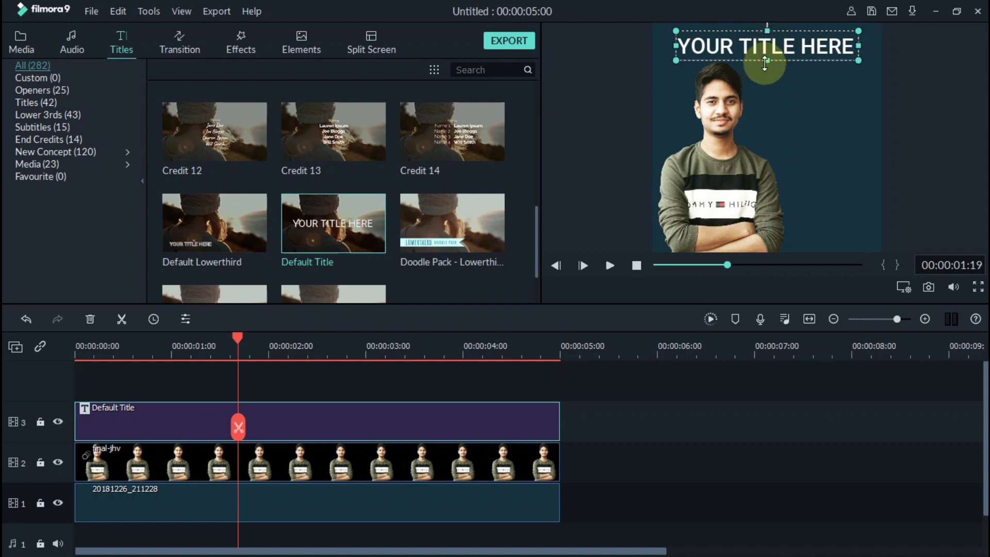
# Open the Default Title in the advanced text editor and set its font to Roboto Condensed Bold Italic.
pyautogui.doubleClick(280, 419)
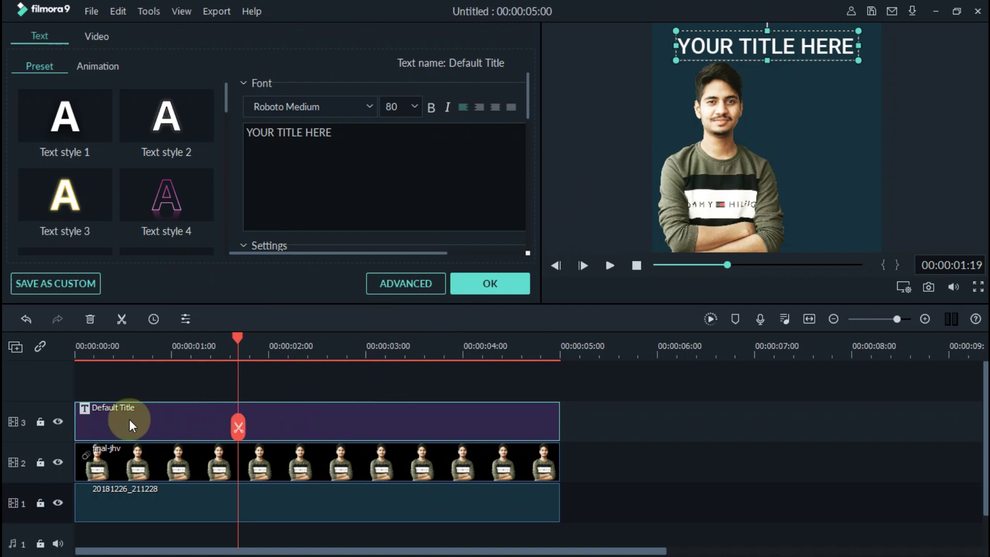
pyautogui.click(403, 280)
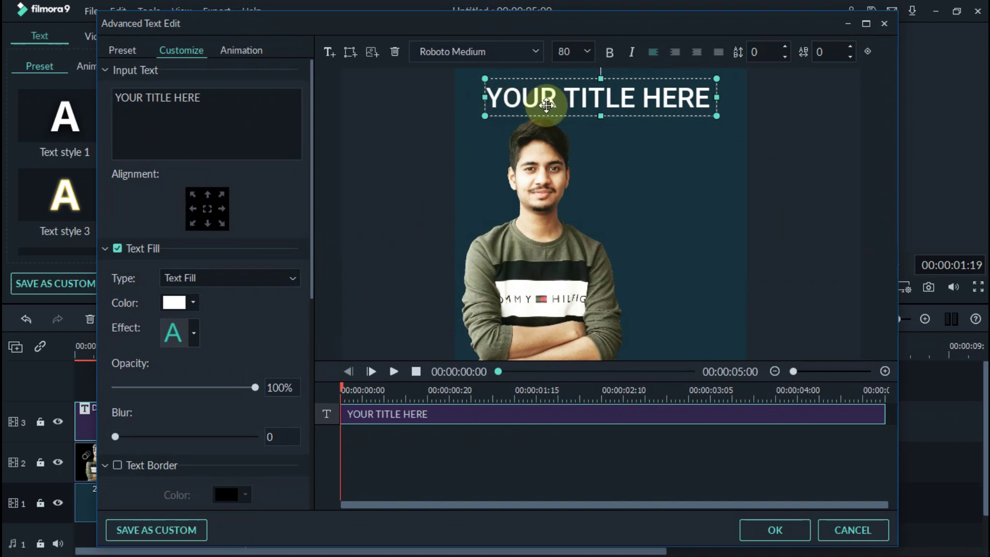
pyautogui.click(537, 50)
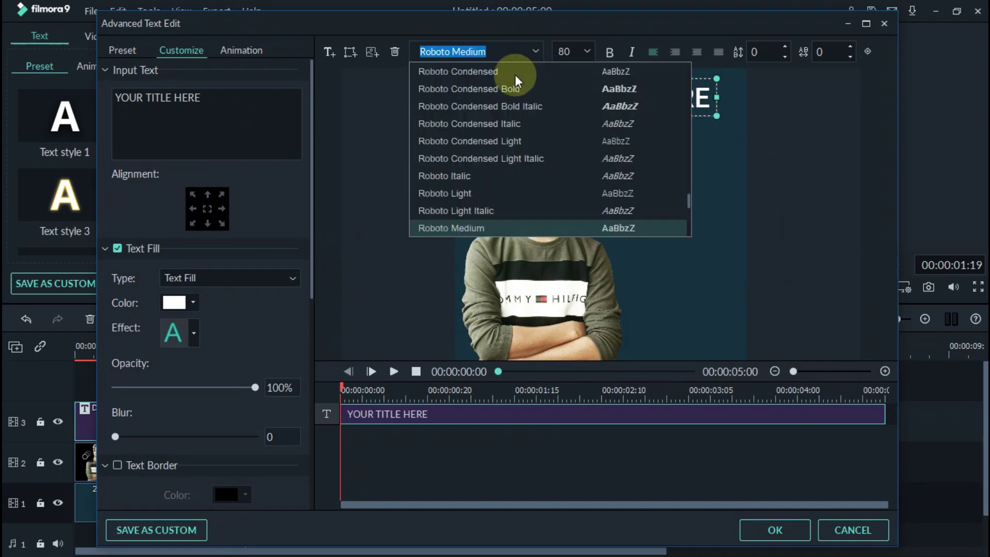
pyautogui.click(520, 105)
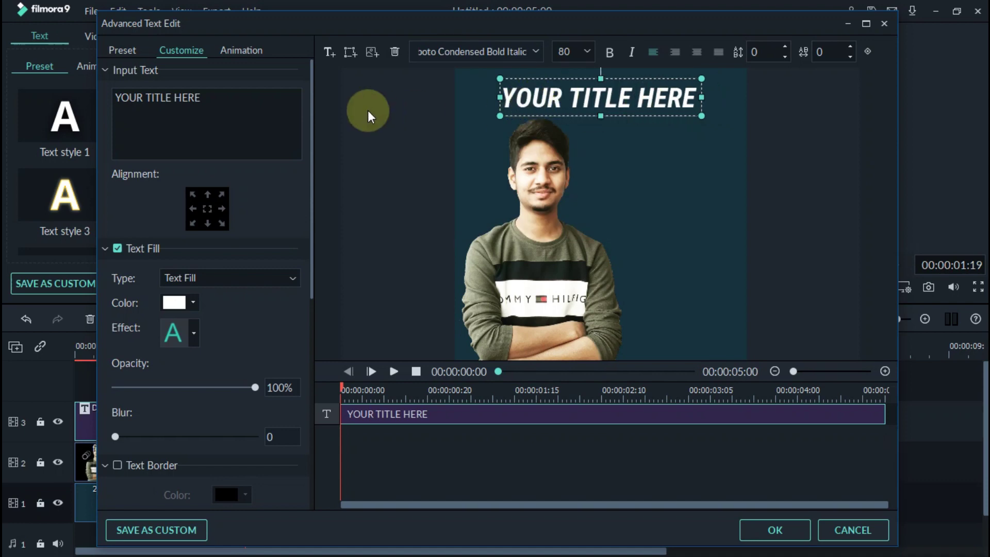
# Replace the placeholder title text with "Make GIF image By".
pyautogui.click(232, 101)
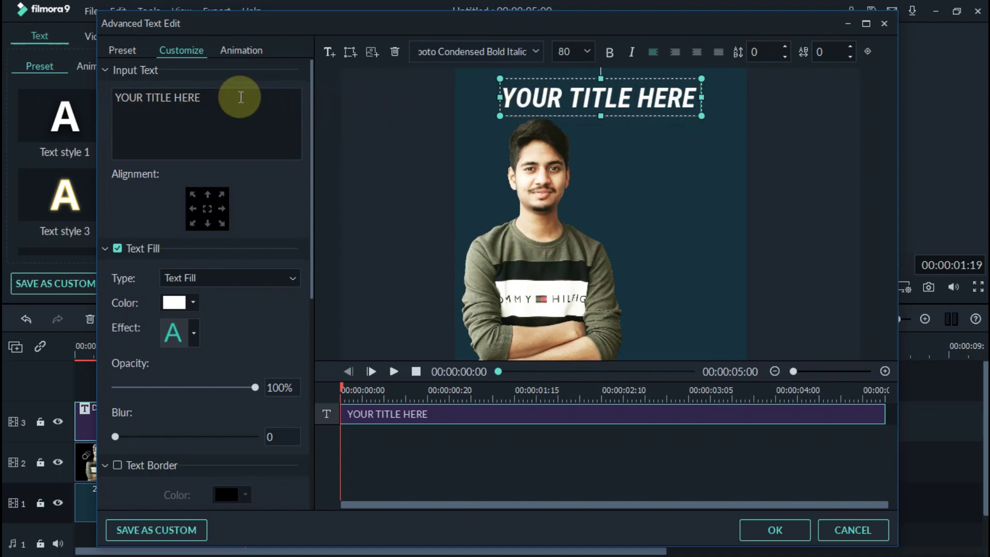
pyautogui.press('BackSpace')
pyautogui.press('BackSpace')
pyautogui.press('BackSpace')
pyautogui.press('BackSpace')
pyautogui.press('BackSpace')
pyautogui.press('BackSpace')
pyautogui.press('BackSpace')
pyautogui.press('BackSpace')
pyautogui.press('BackSpace')
pyautogui.press('BackSpace')
pyautogui.press('BackSpace')
pyautogui.press('BackSpace')
pyautogui.press('BackSpace')
pyautogui.press('BackSpace')
pyautogui.press('BackSpace')
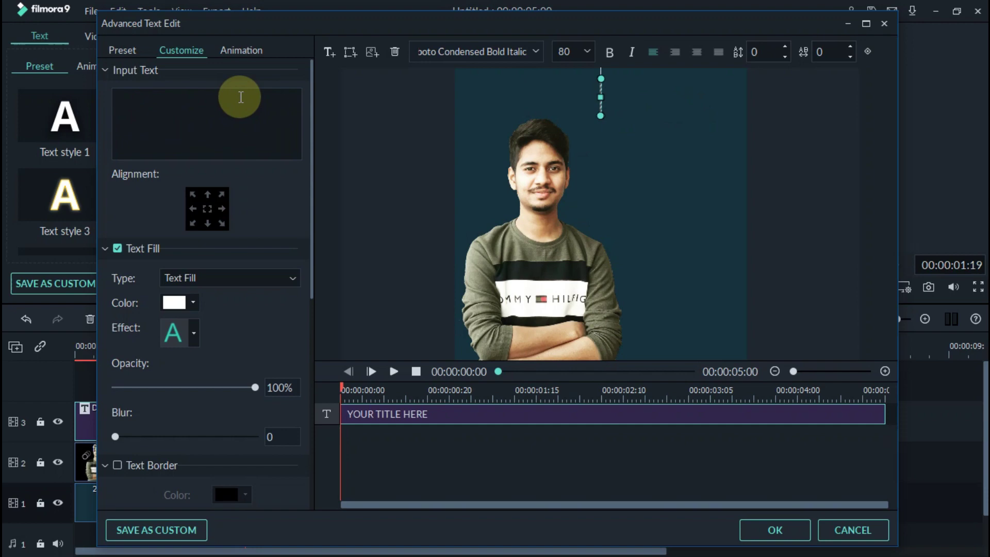
pyautogui.write('Make')
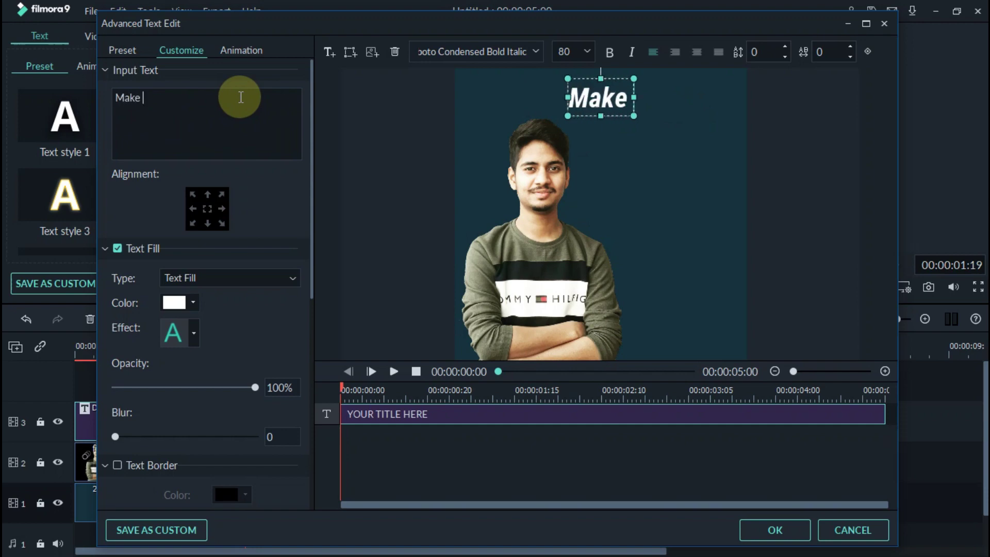
pyautogui.write(' GIF')
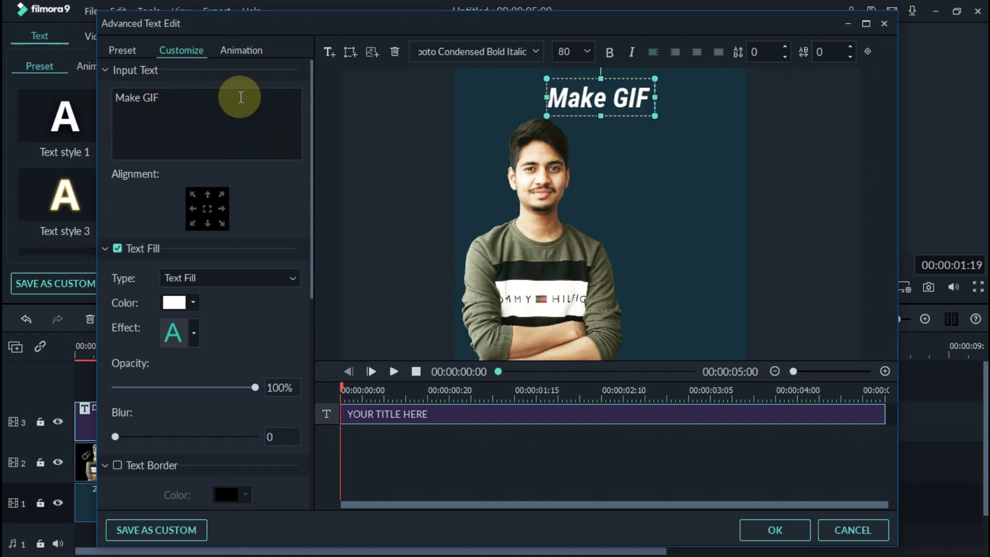
pyautogui.write(' image ')
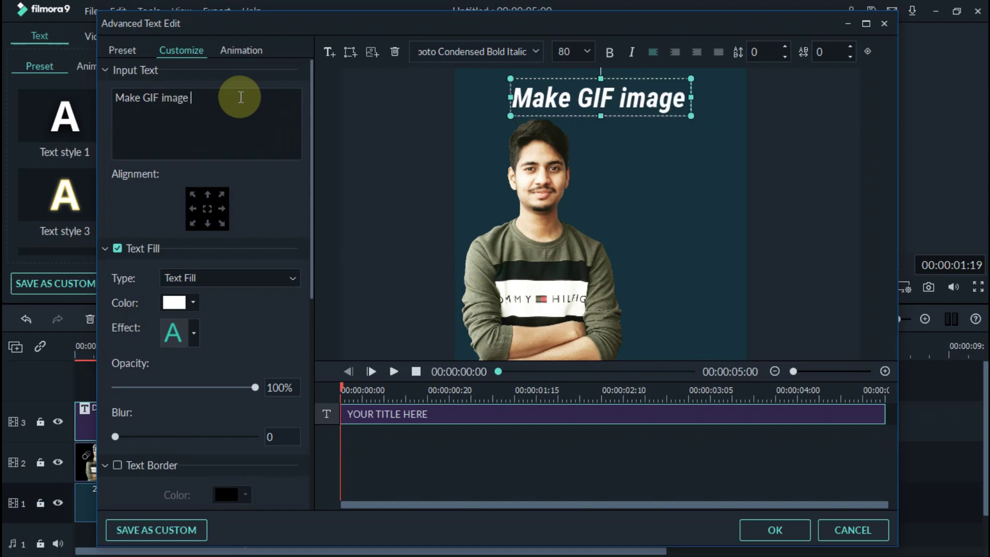
pyautogui.write('BY')
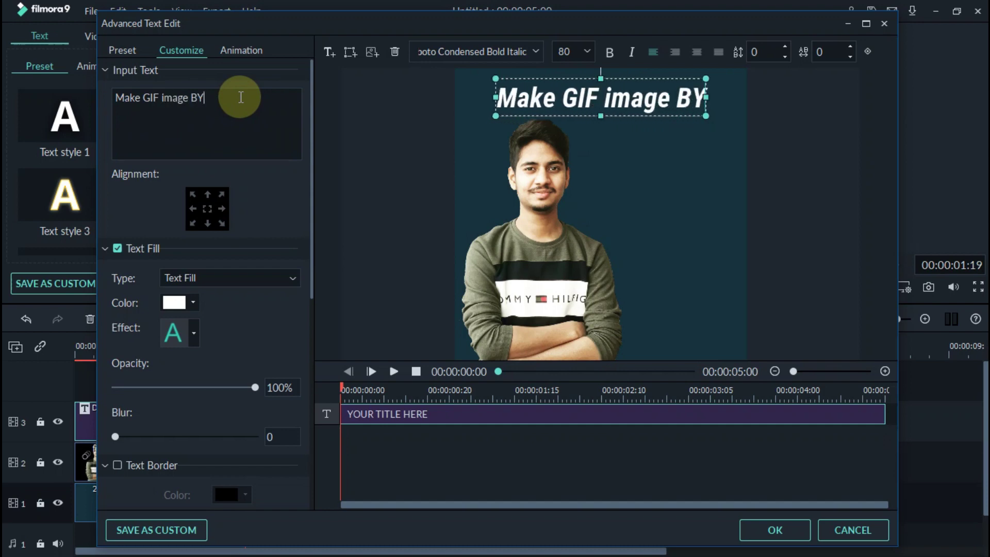
pyautogui.press('BackSpace')
pyautogui.write('y')
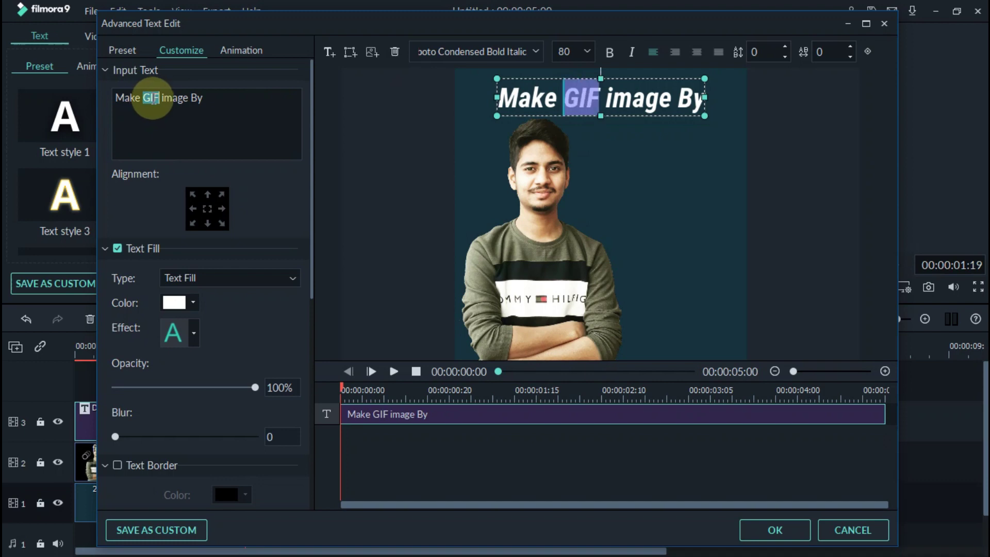
# Fill the word GIF in the title with light orange.
pyautogui.click(192, 301)
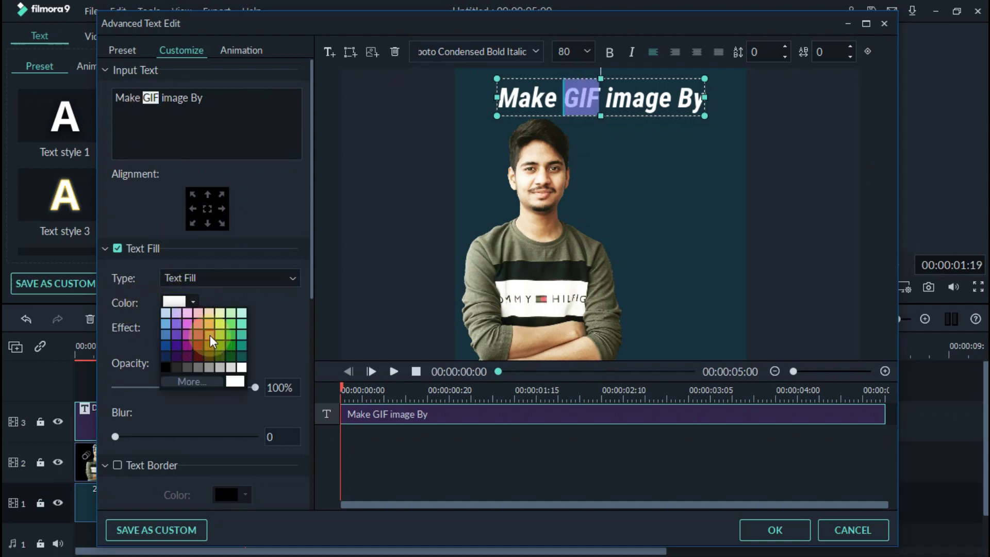
pyautogui.click(209, 325)
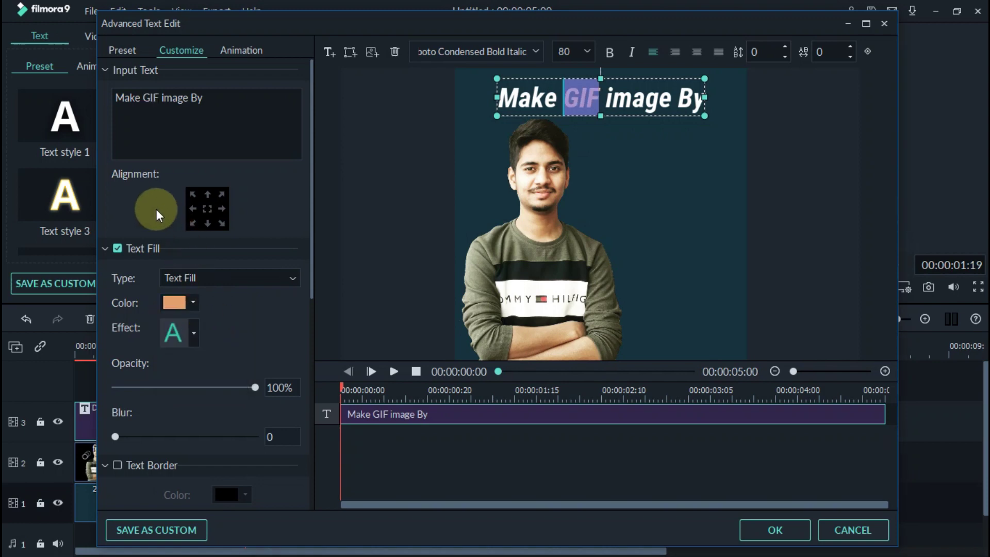
pyautogui.click(466, 187)
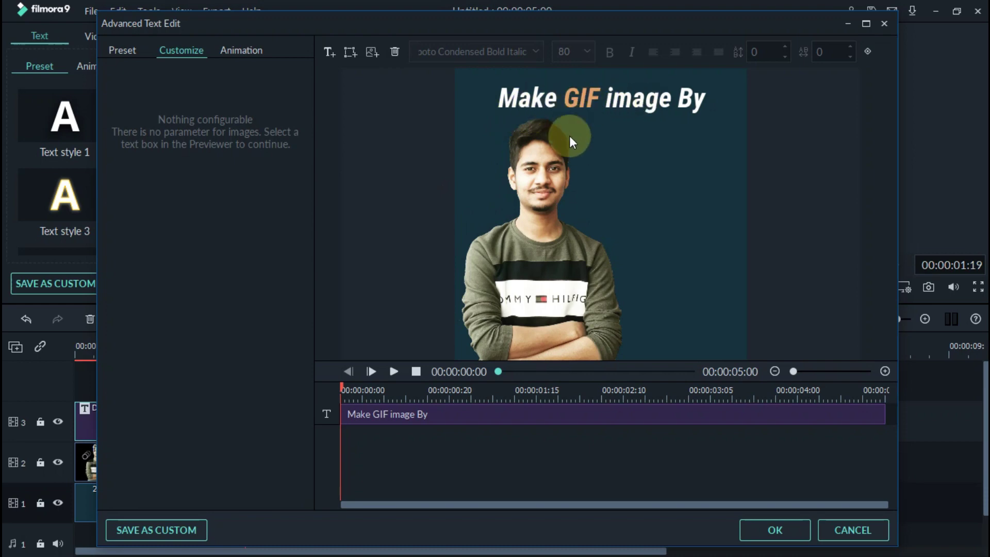
# Widen the title's text box slightly above the man's head and play back part of the title.
pyautogui.click(598, 94)
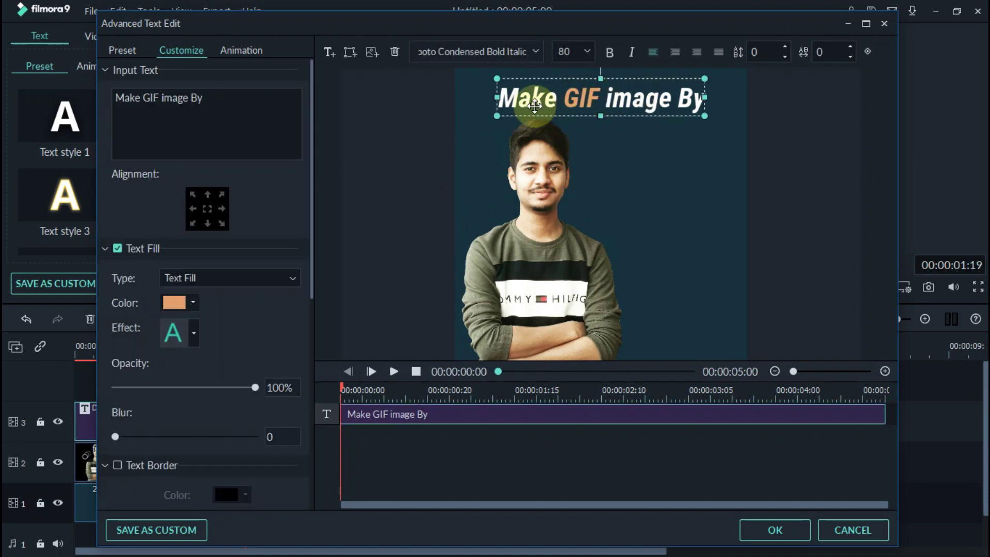
pyautogui.moveTo(493, 118); pyautogui.dragTo(472, 120)
pyautogui.moveTo(617, 103); pyautogui.dragTo(626, 98)
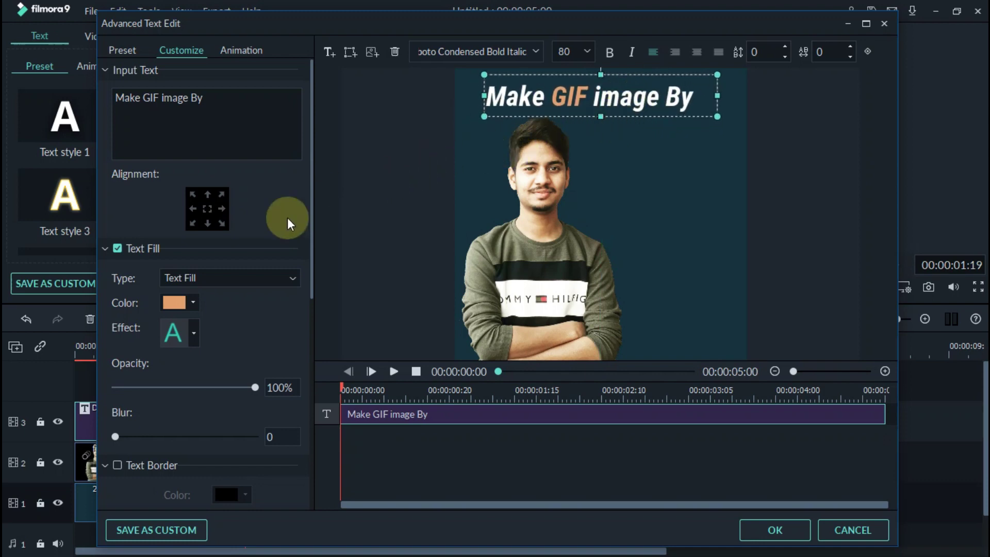
pyautogui.click(394, 371)
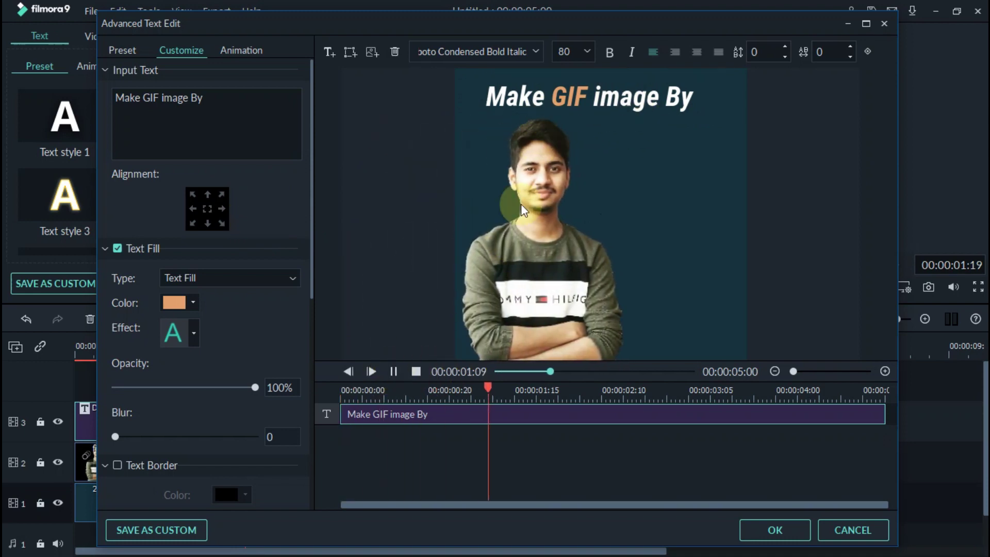
pyautogui.click(393, 372)
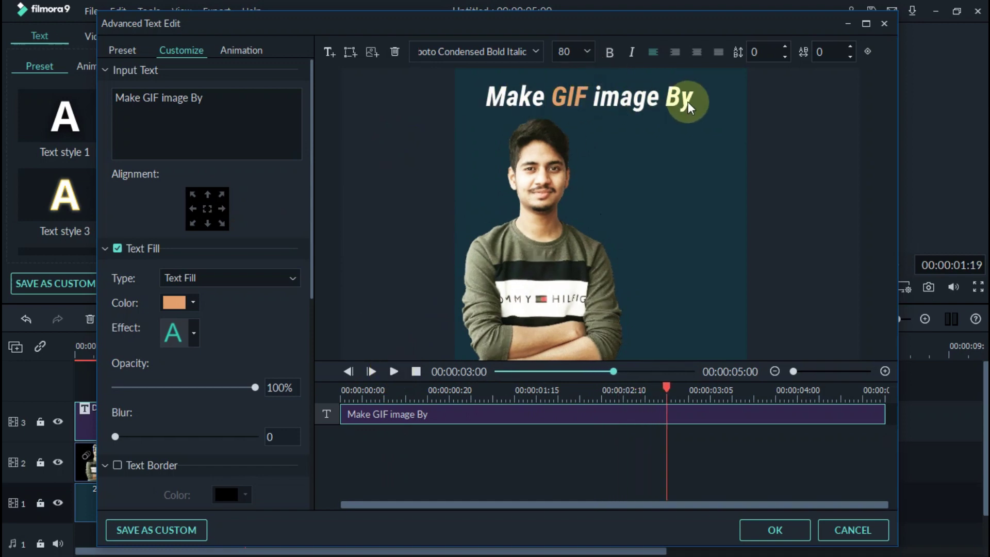
# Apply the Type Writer animation to the title text and accept the advanced text edits.
pyautogui.click(240, 49)
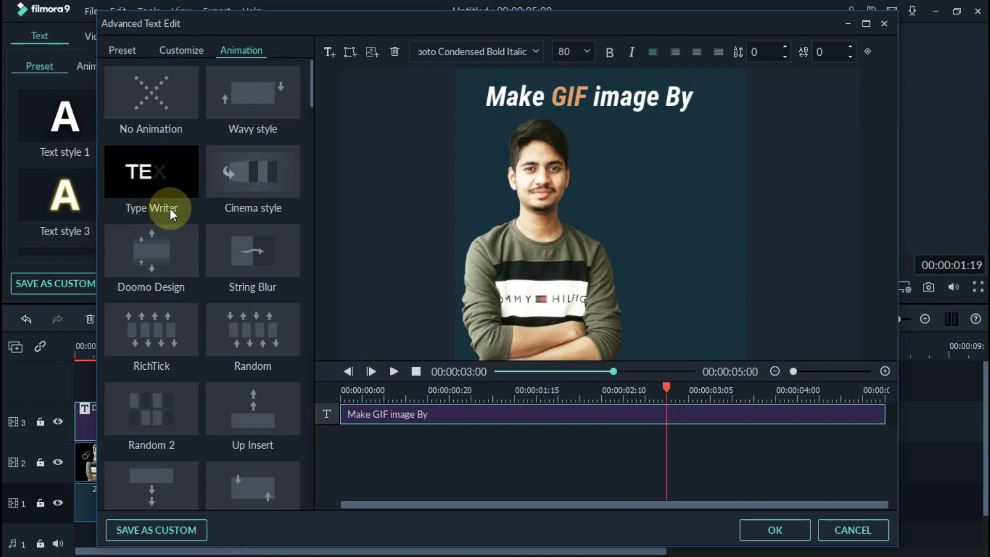
pyautogui.click(156, 170)
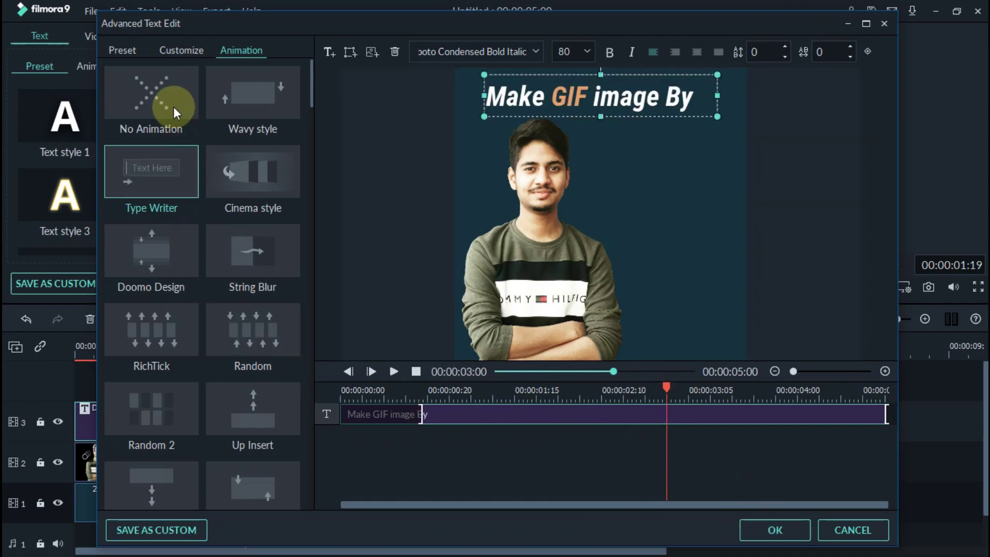
pyautogui.click(128, 50)
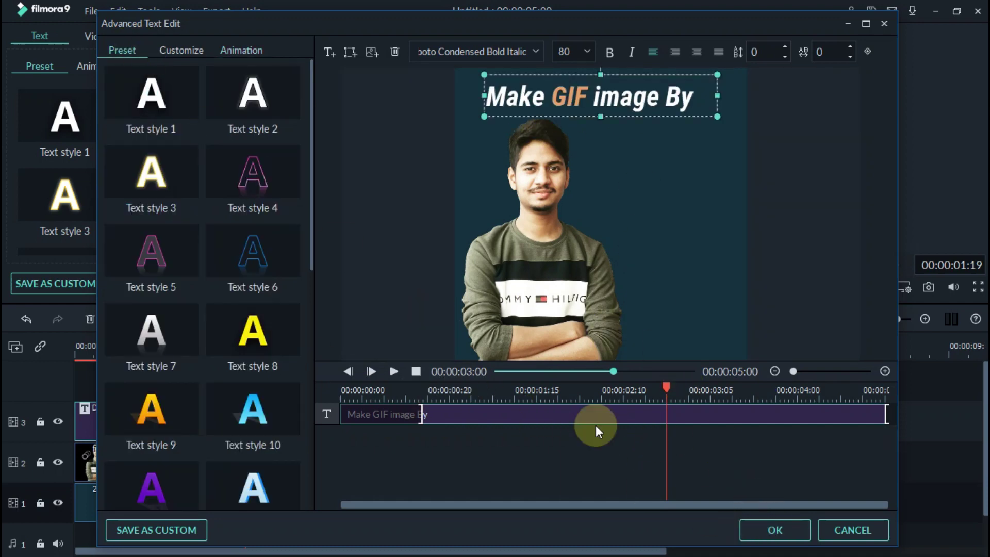
pyautogui.click(762, 525)
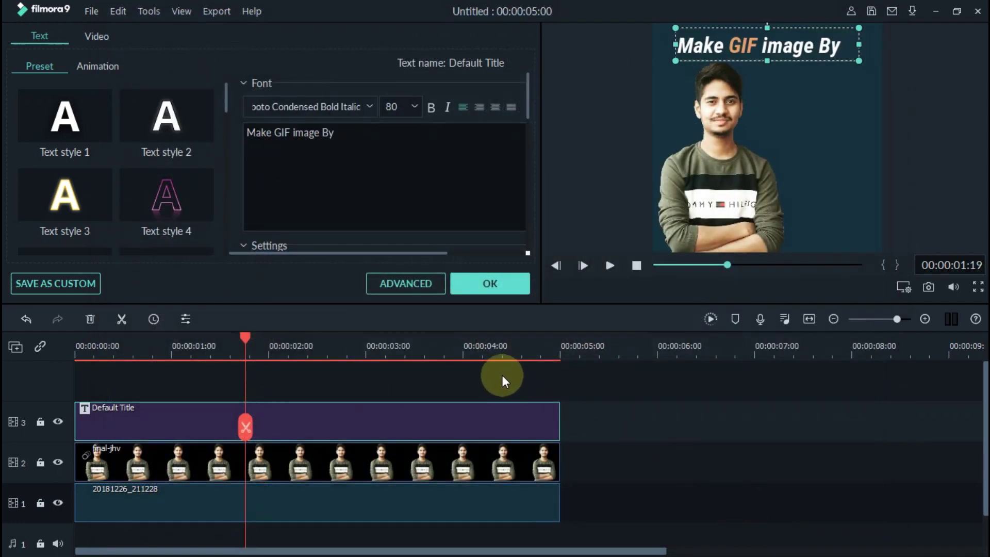
# Close the title settings and play back the composition from the beginning.
pyautogui.click(490, 284)
pyautogui.click(638, 265)
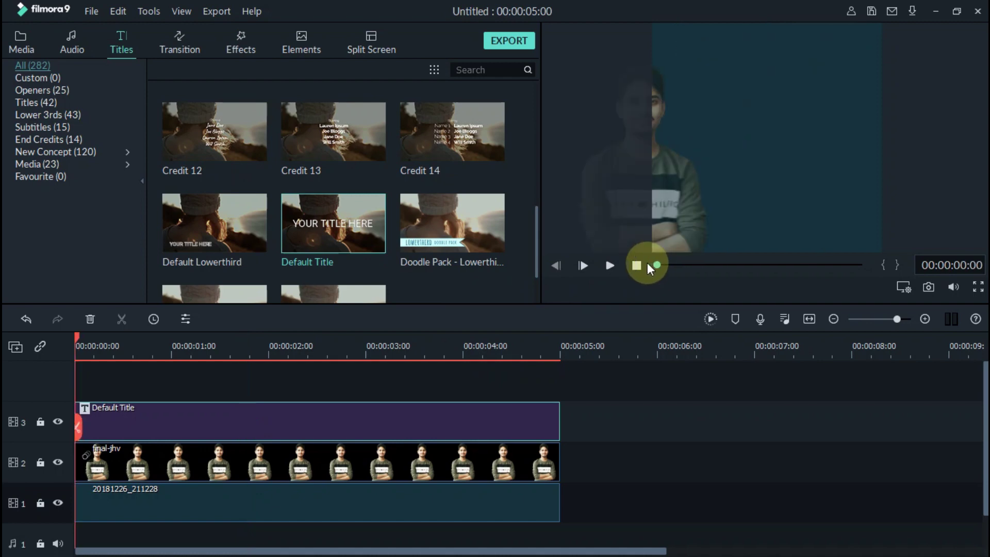
pyautogui.click(609, 266)
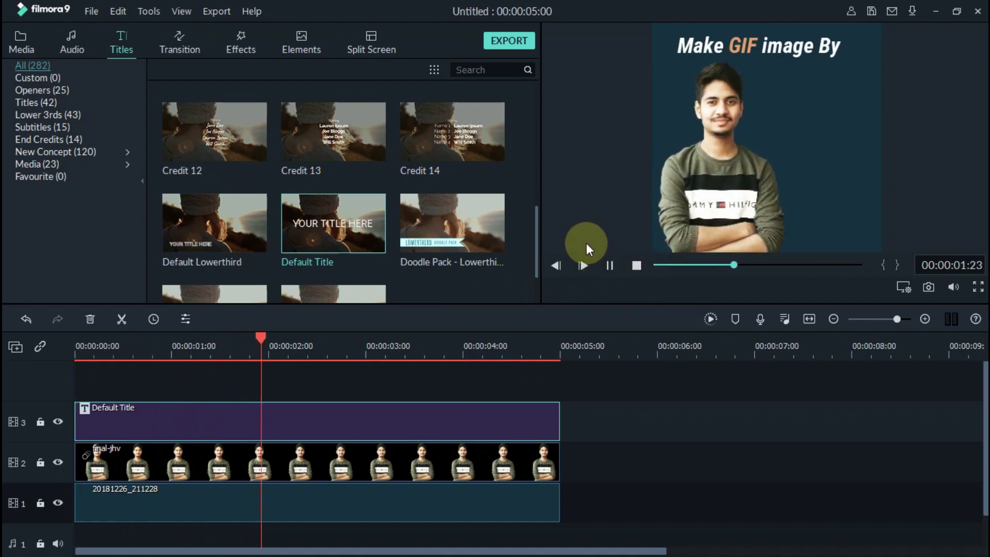
pyautogui.press('space')
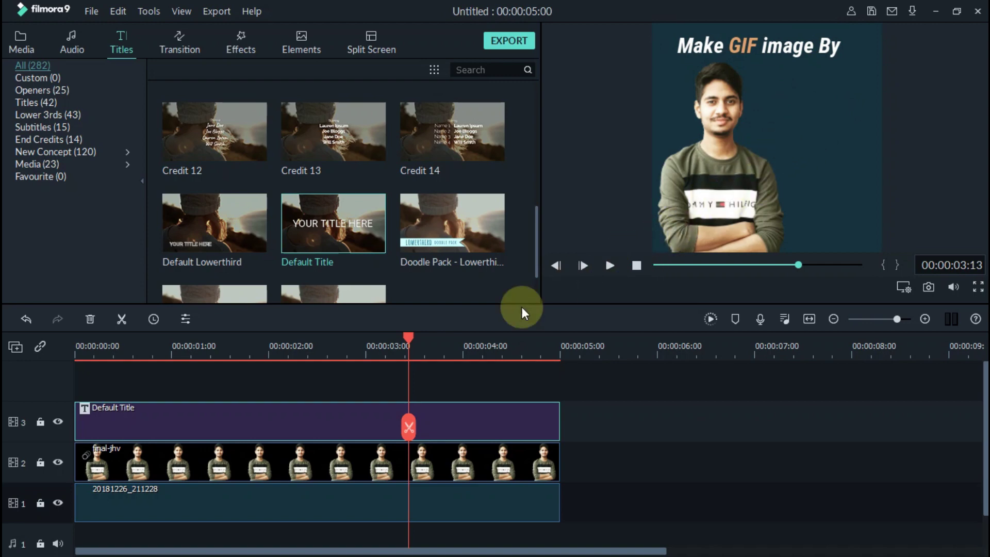
# Add 20220126_023422 on a fourth video track starting just after 1 second, and trim its end to match the other clips.
pyautogui.click(21, 44)
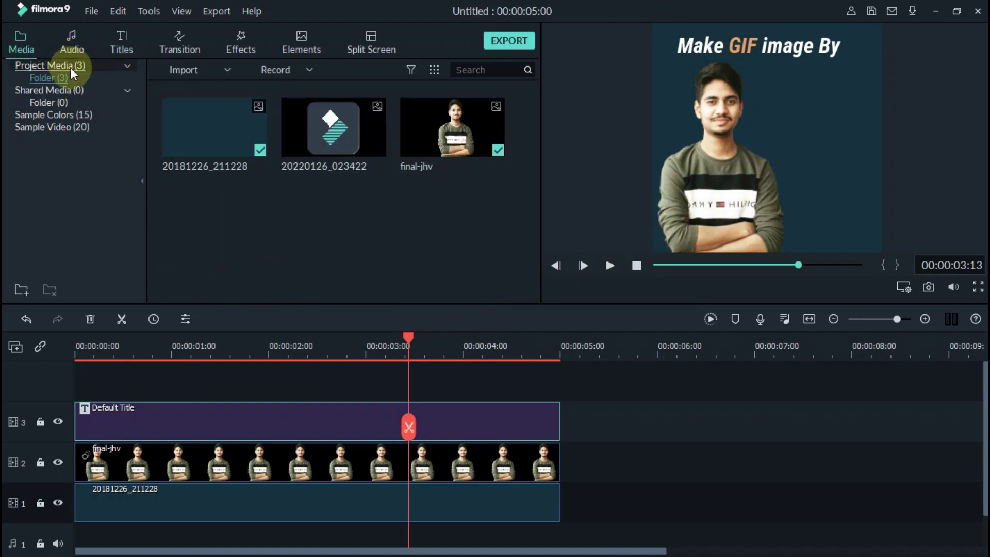
pyautogui.click(333, 129)
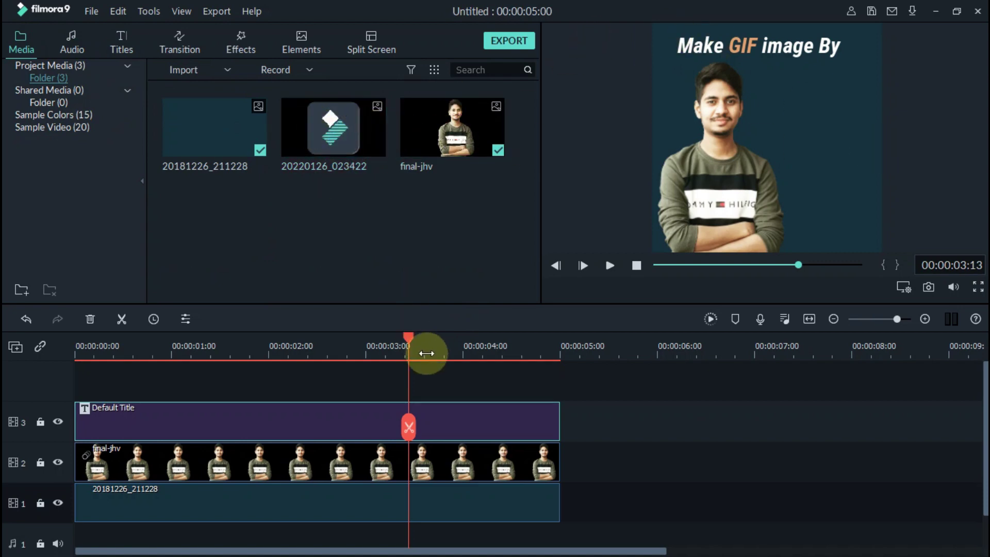
pyautogui.click(409, 335)
pyautogui.moveTo(409, 335); pyautogui.dragTo(192, 345)
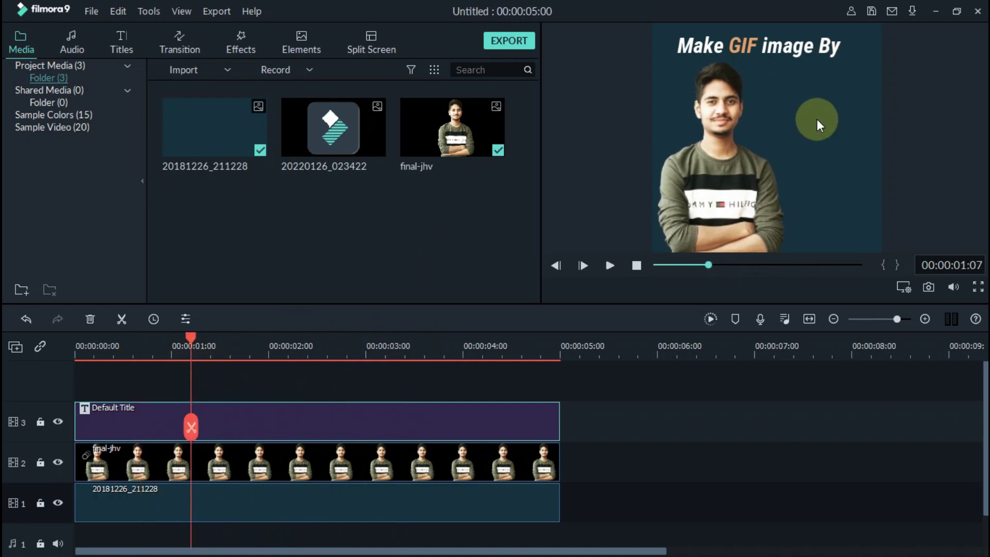
pyautogui.moveTo(357, 126); pyautogui.dragTo(247, 385)
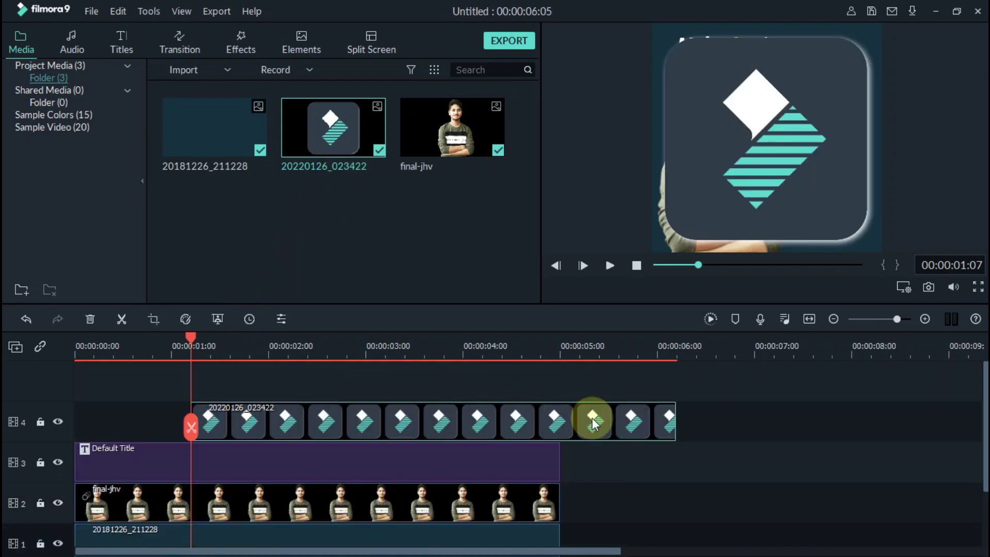
pyautogui.moveTo(676, 418); pyautogui.dragTo(560, 419)
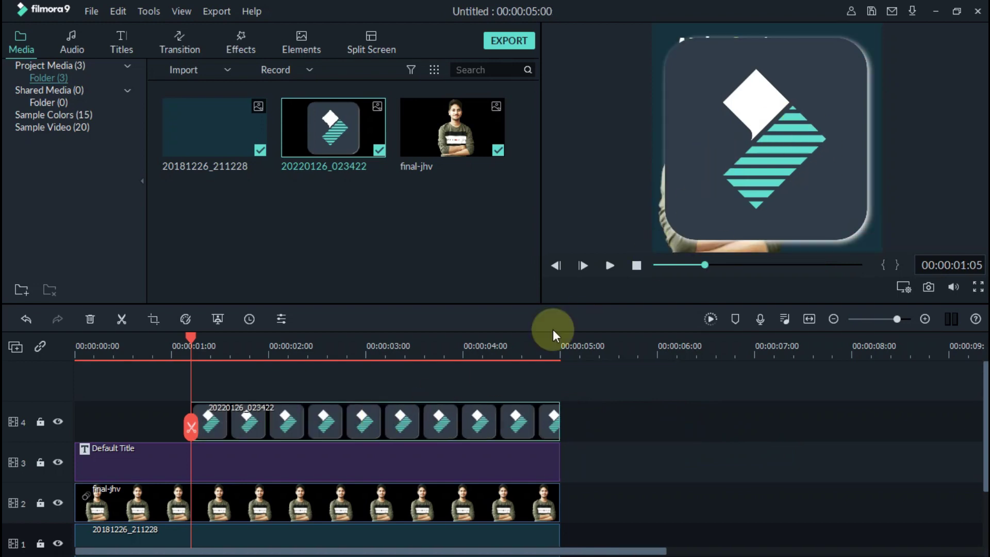
# Shrink the logo image to a small square and place it below the title, beside the man's head.
pyautogui.click(737, 154)
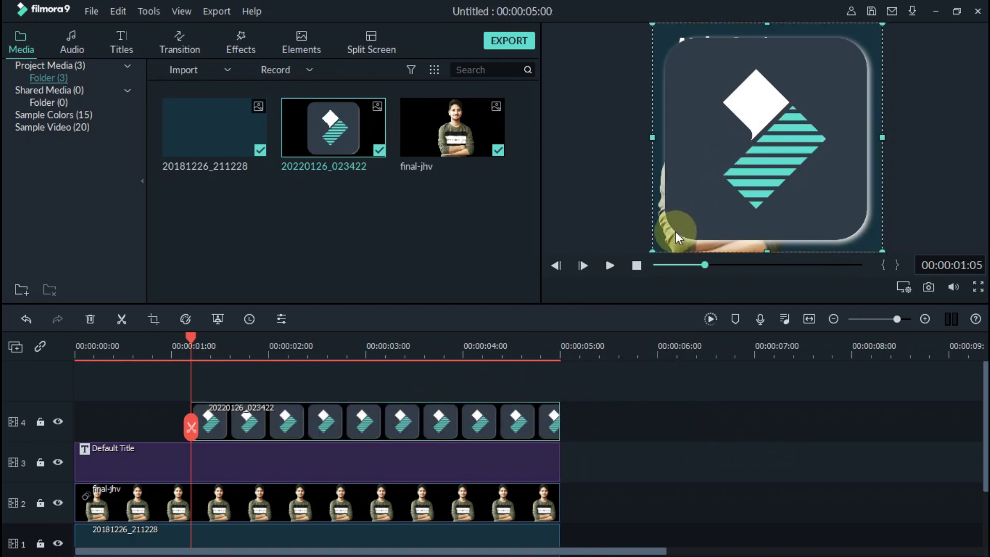
pyautogui.moveTo(651, 251); pyautogui.dragTo(814, 91)
pyautogui.moveTo(855, 61); pyautogui.dragTo(824, 116)
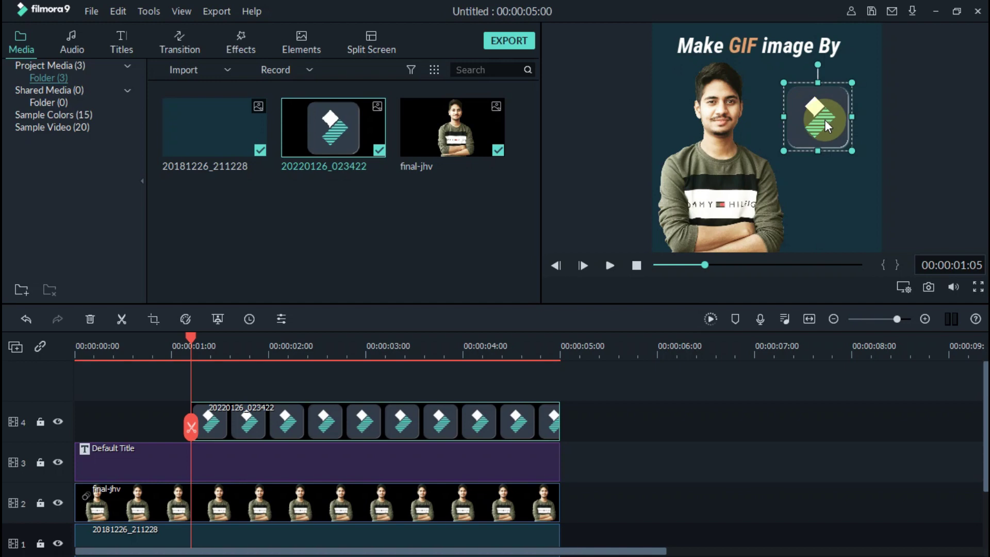
pyautogui.click(590, 267)
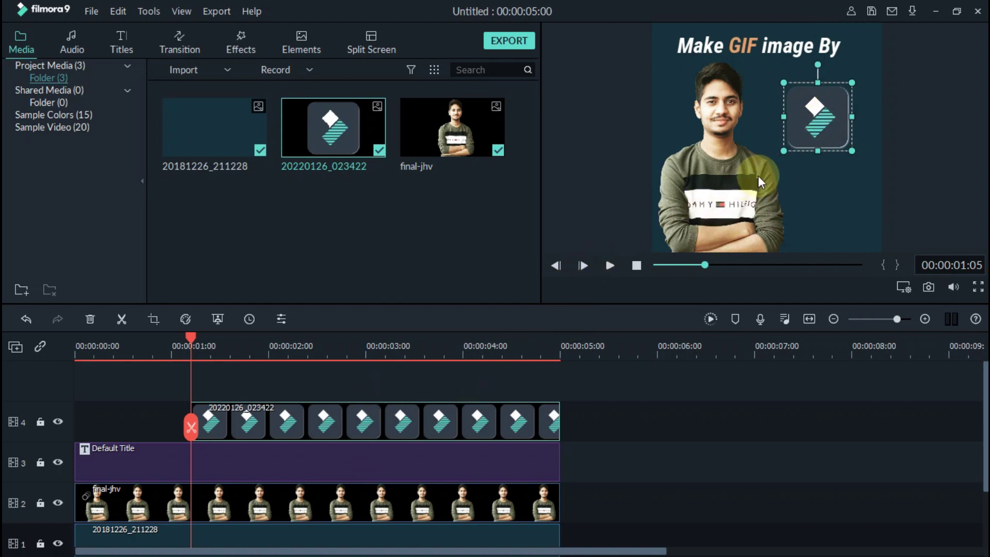
# Apply the Boom! motion animation to the 20220126_023422 logo clip.
pyautogui.doubleClick(289, 426)
pyautogui.scroll(5, 227, 174)
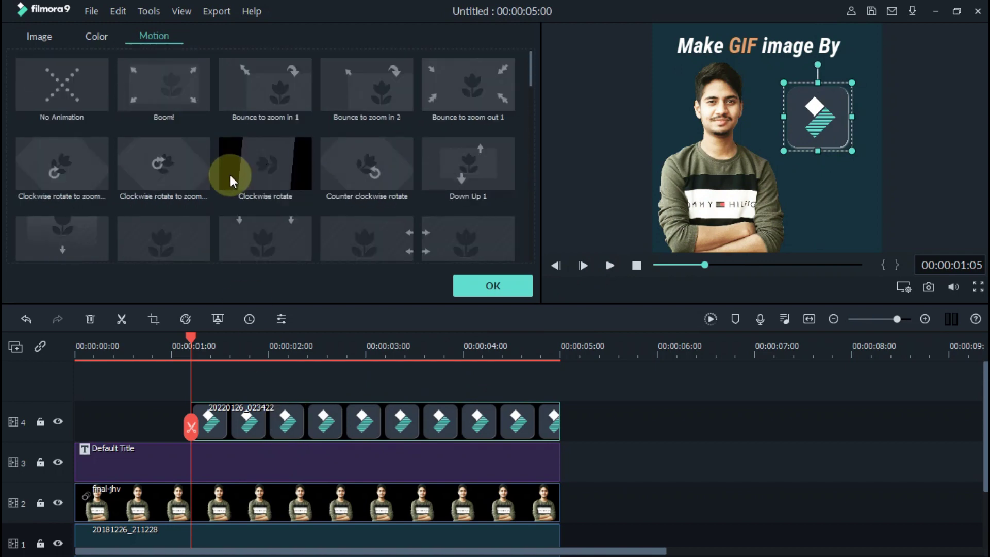
pyautogui.click(163, 86)
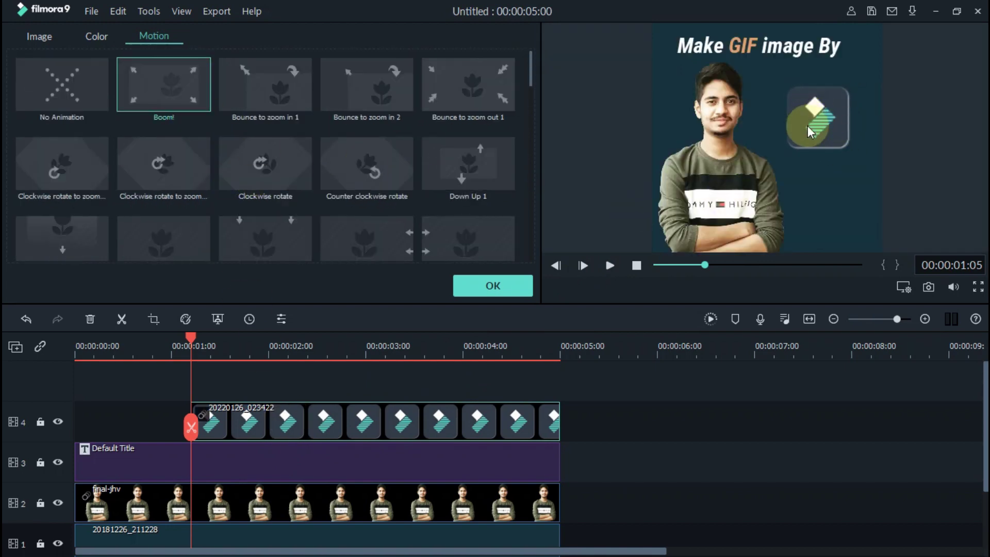
# Close the logo clip's motion settings and play back the composition from the beginning, pausing it after the logo animation.
pyautogui.click(630, 254)
pyautogui.click(493, 287)
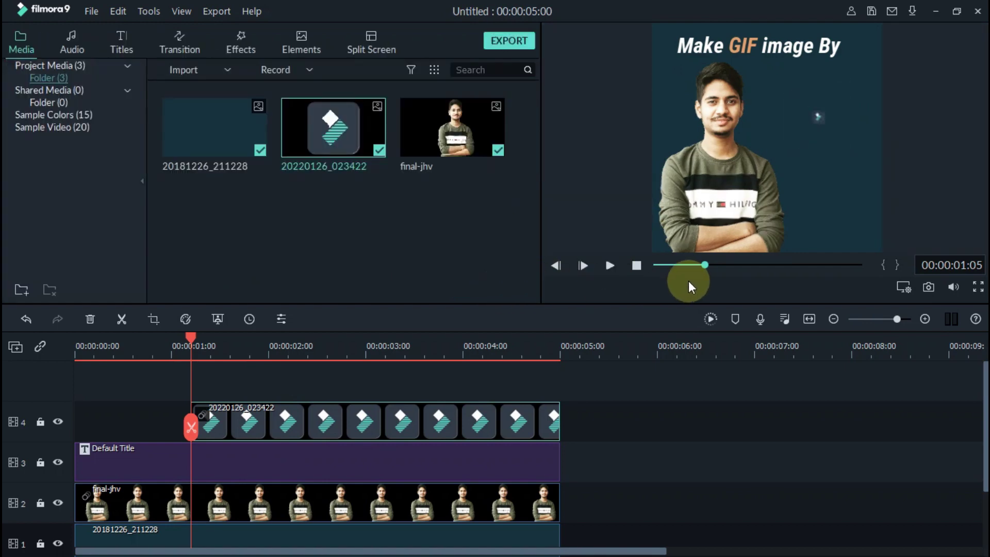
pyautogui.click(704, 266)
pyautogui.click(636, 265)
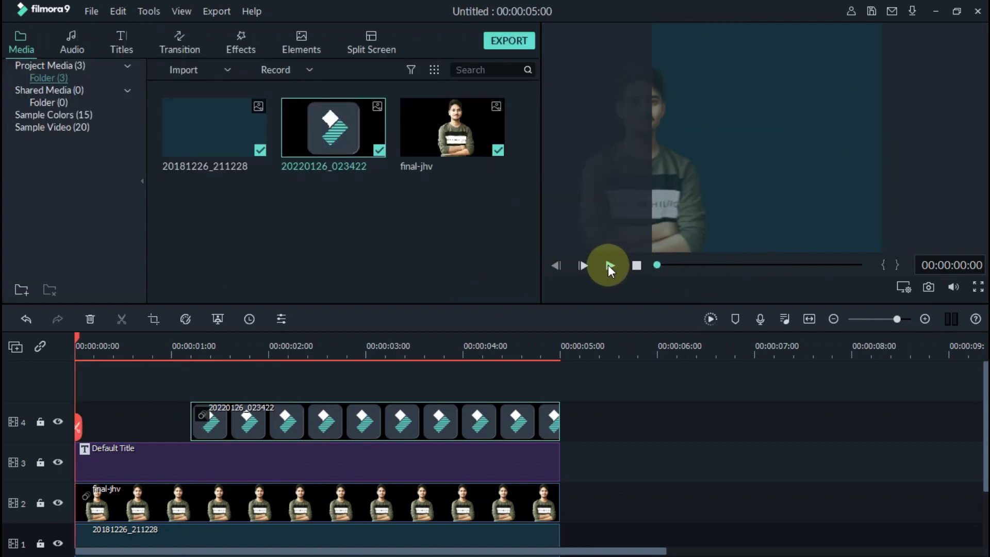
pyautogui.click(610, 266)
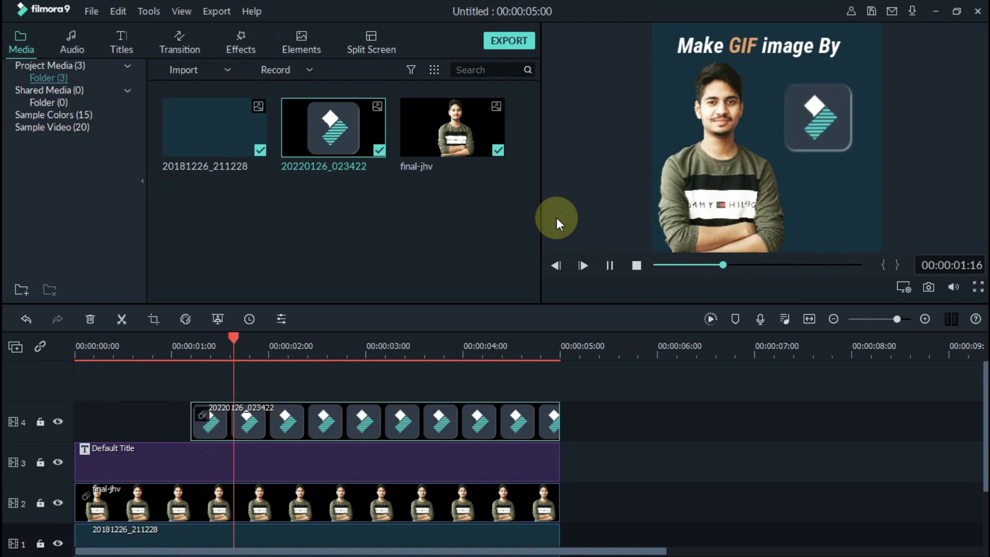
pyautogui.click(609, 265)
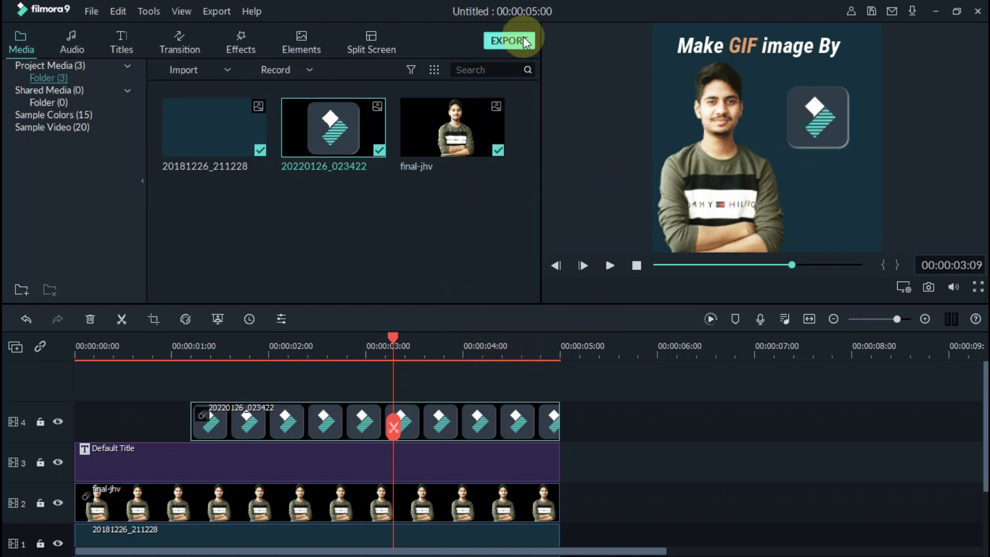
# Export the project to the computer as a GIF named My Video in D:/AT/Just to upload, and locate the exported file.
pyautogui.click(505, 40)
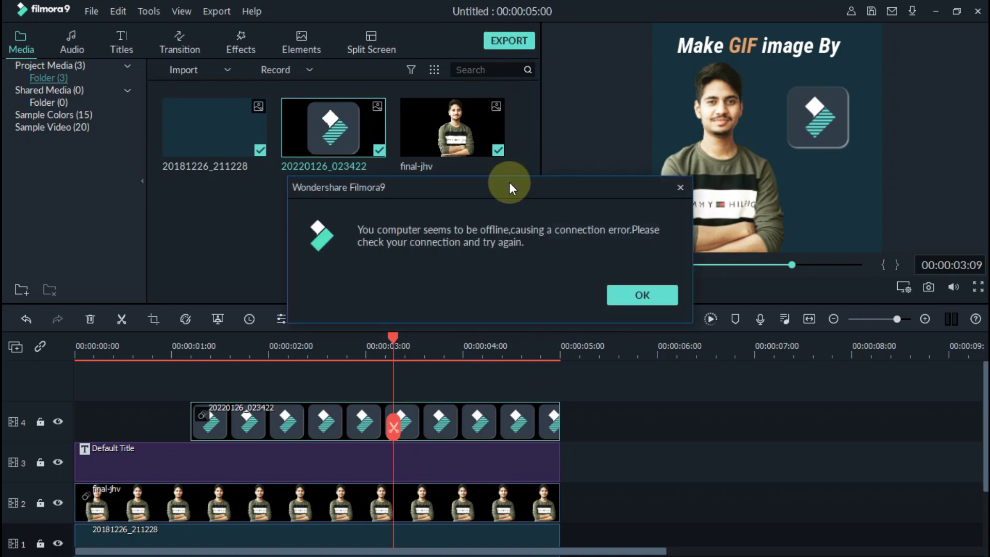
pyautogui.click(679, 187)
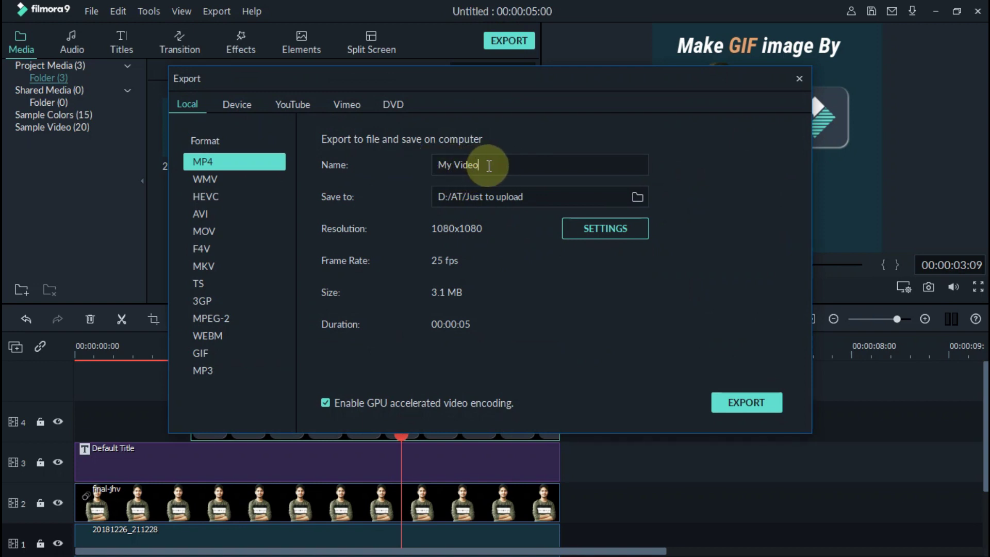
pyautogui.moveTo(482, 164); pyautogui.dragTo(439, 165)
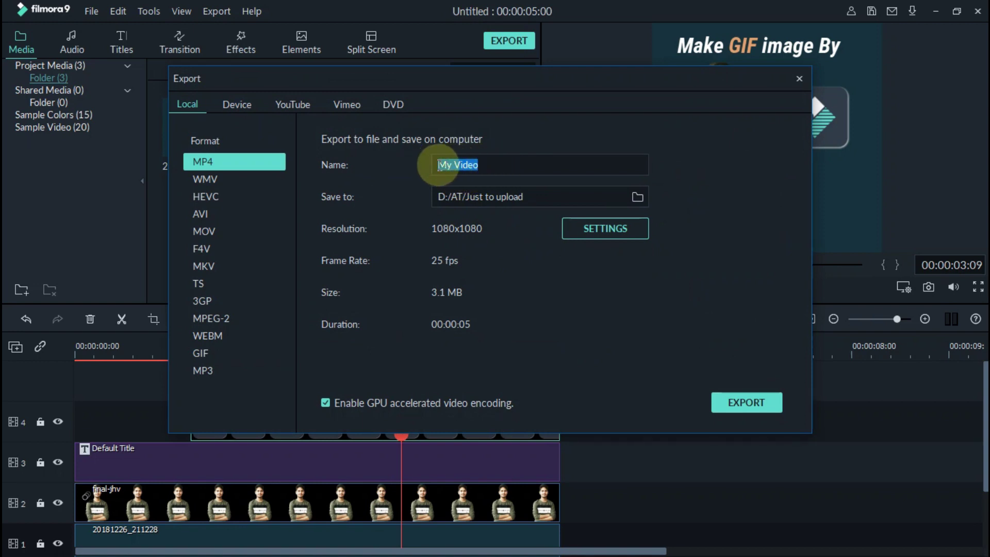
pyautogui.click(509, 166)
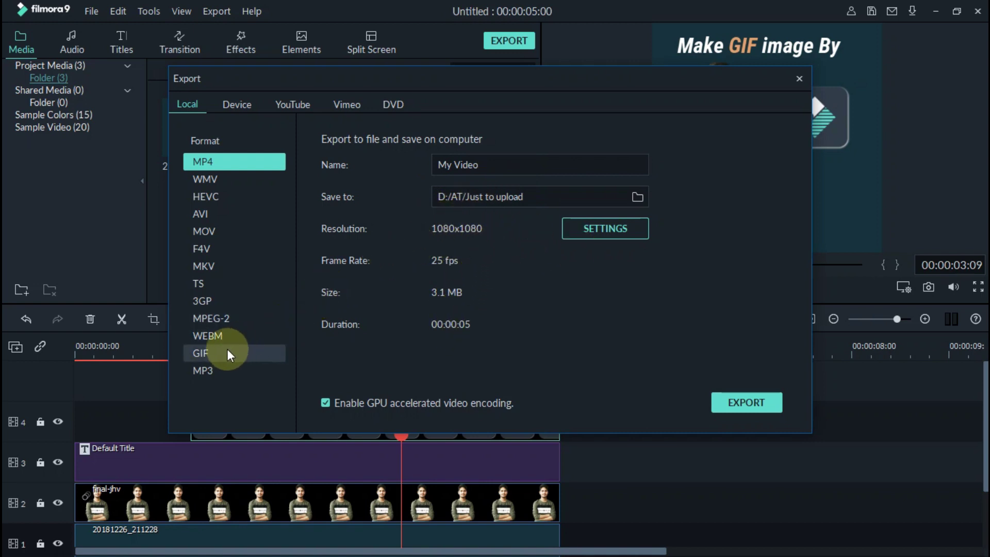
pyautogui.click(205, 354)
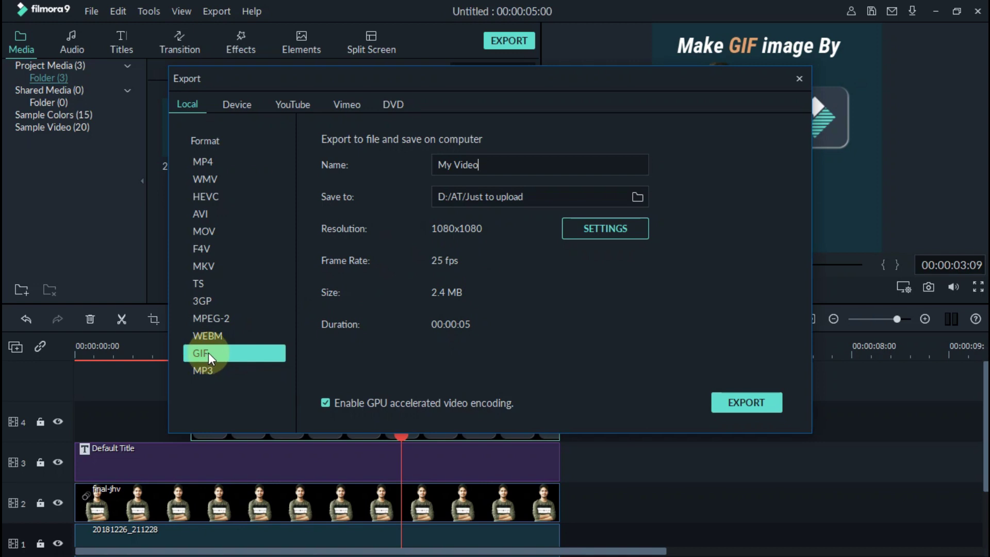
pyautogui.click(751, 408)
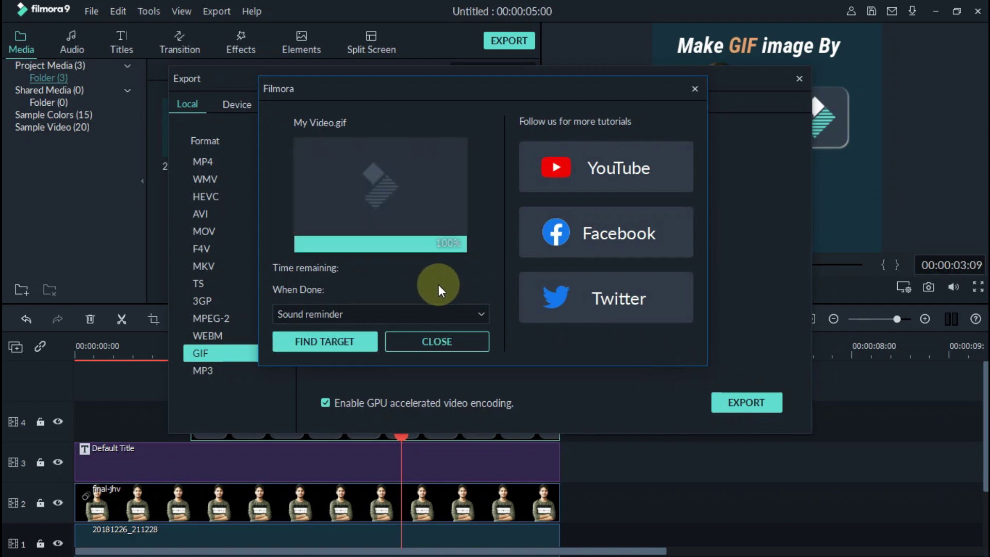
pyautogui.click(302, 342)
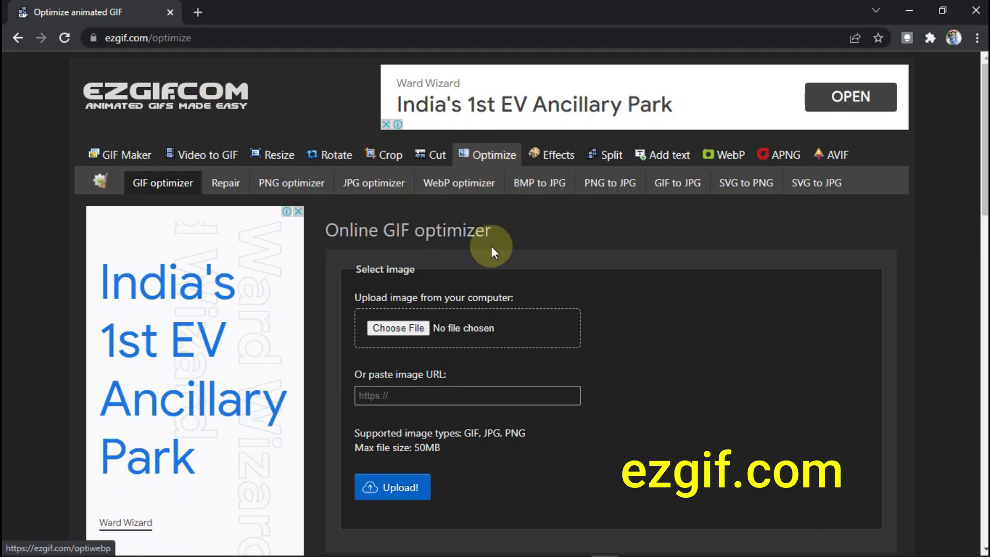
# In the ezgif.com Online GIF optimizer, choose My Video.gif from the Just to upload folder and upload it.
pyautogui.click(396, 329)
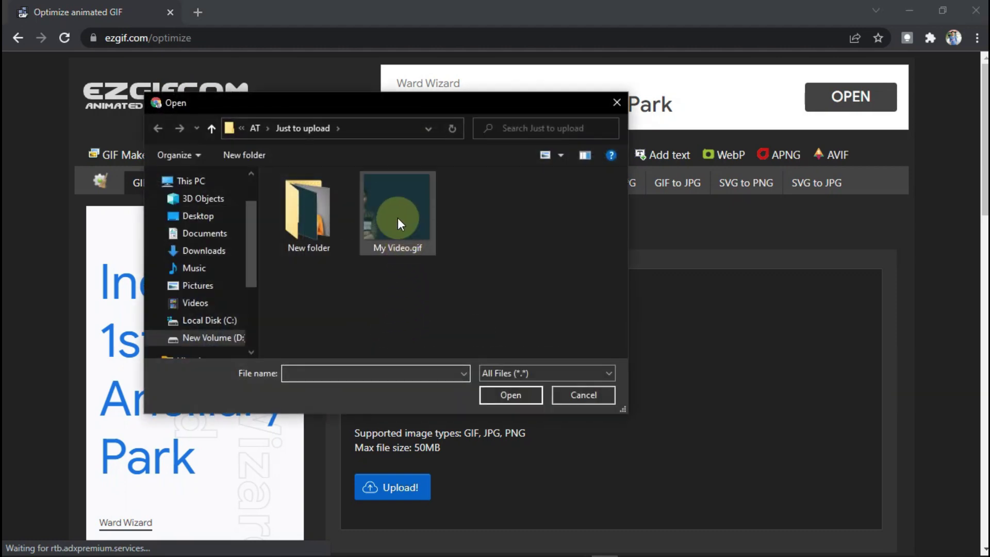
pyautogui.click(398, 217)
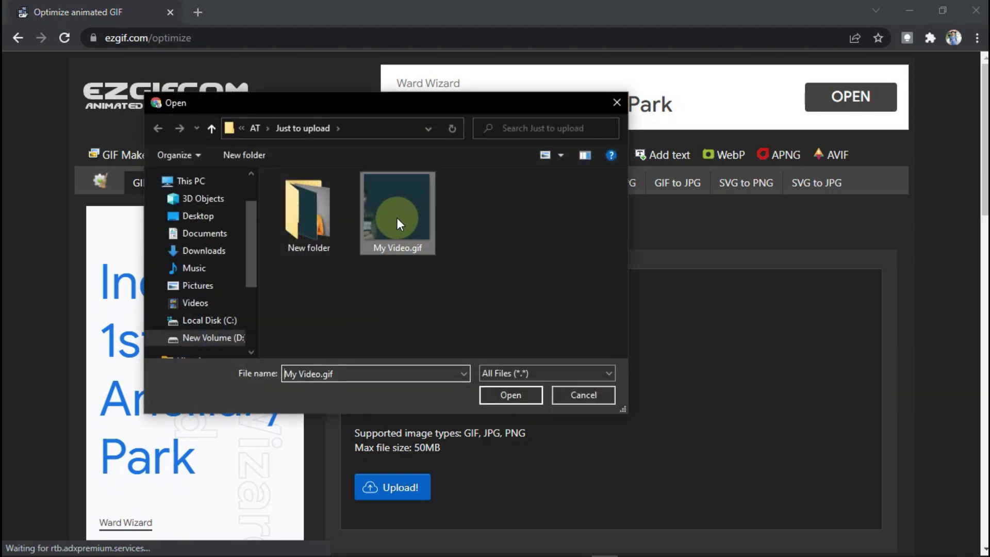
pyautogui.click(511, 395)
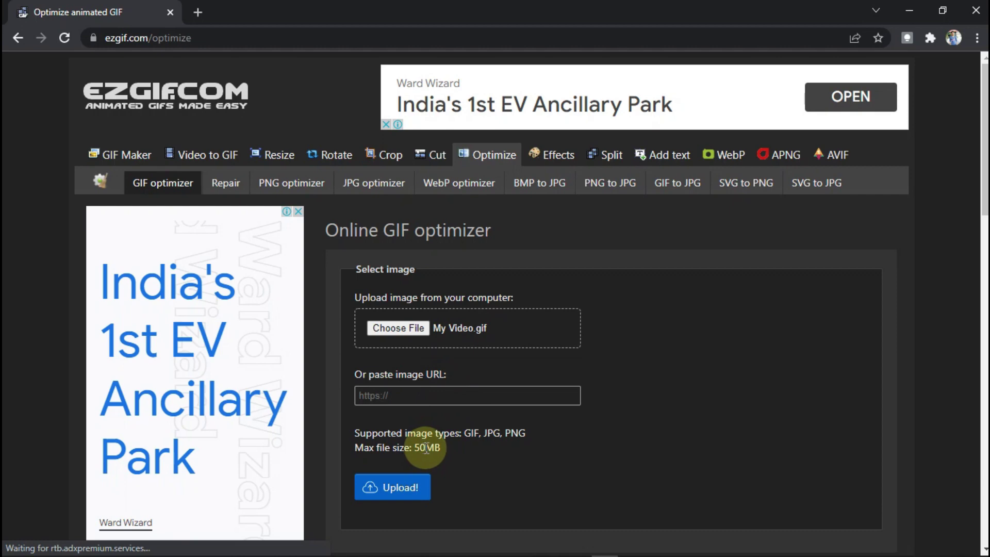
pyautogui.scroll(-3, 433, 459)
pyautogui.click(395, 350)
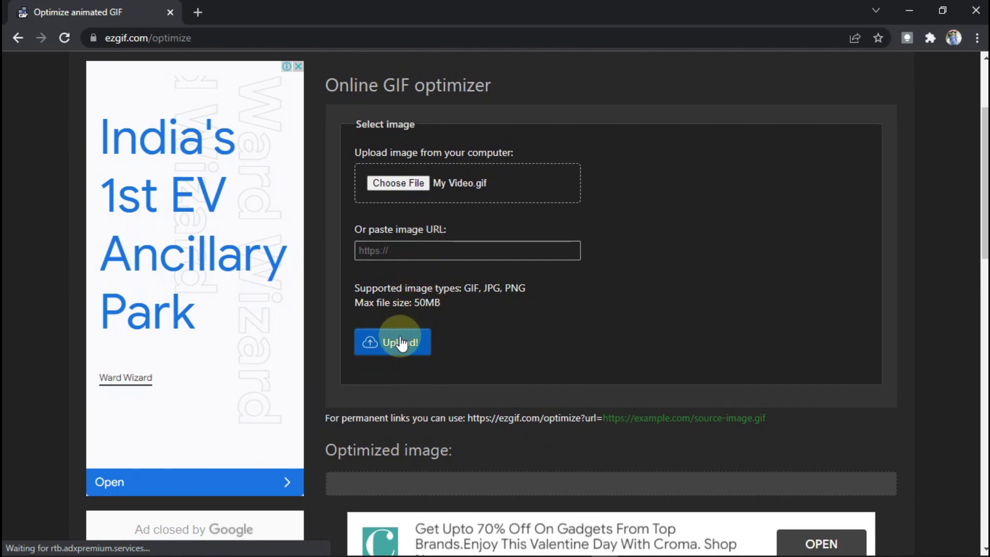
pyautogui.click(392, 344)
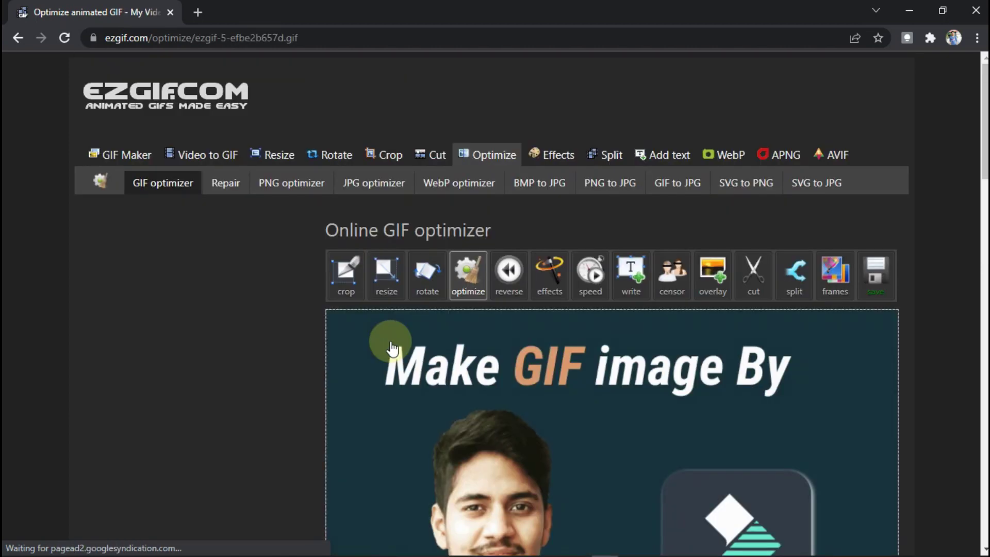
# Select Lossy GIF as the optimization method for the uploaded GIF.
pyautogui.scroll(-1, 391, 347)
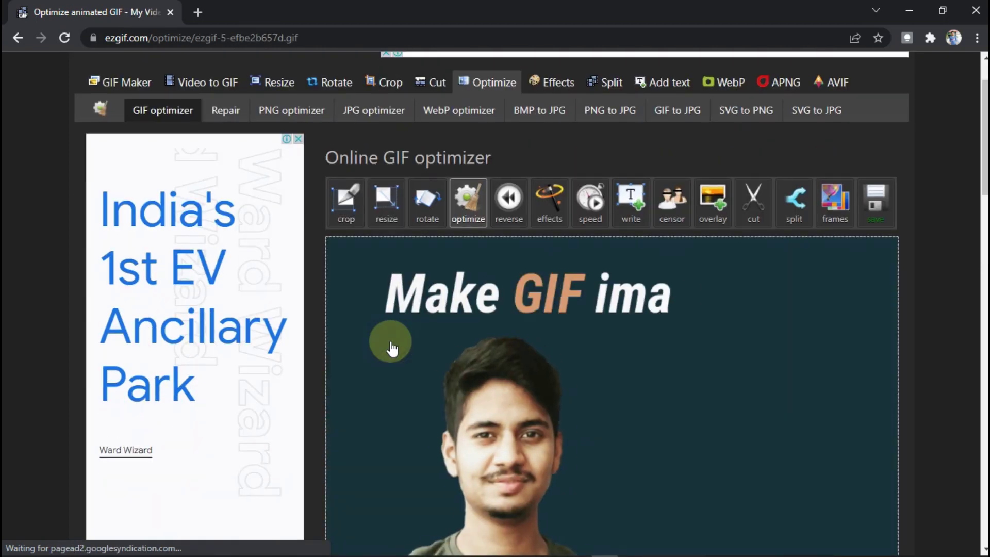
pyautogui.scroll(-2, 393, 339)
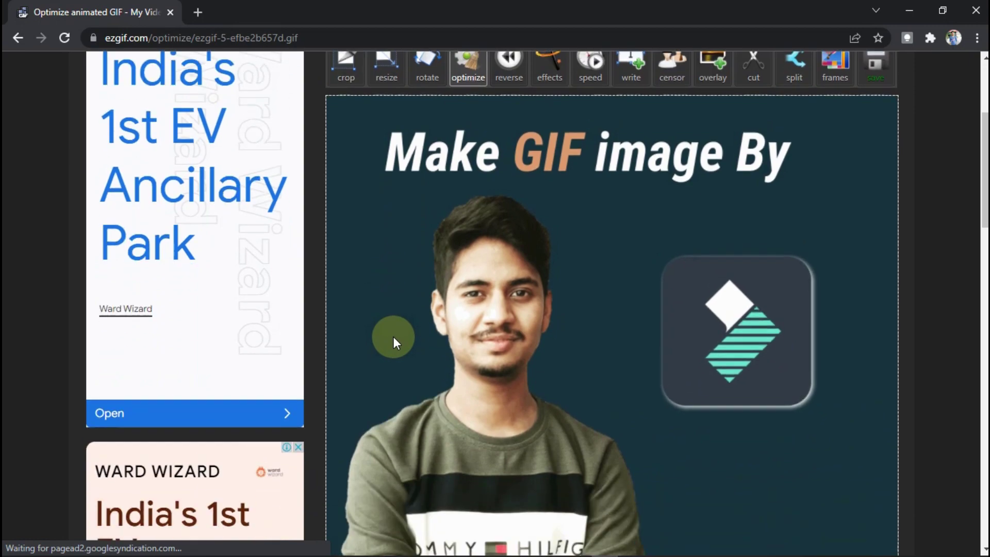
pyautogui.scroll(-4, 403, 315)
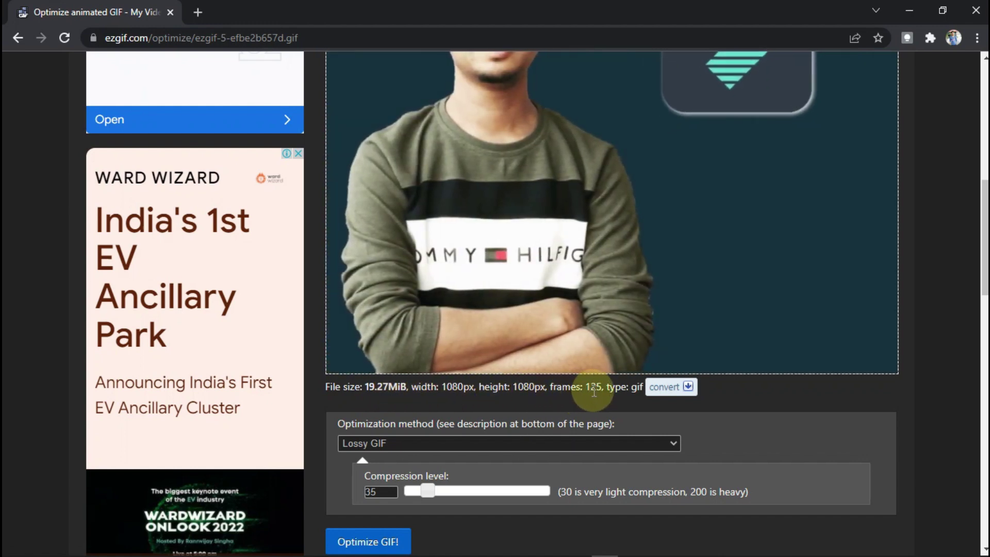
pyautogui.scroll(-3, 481, 404)
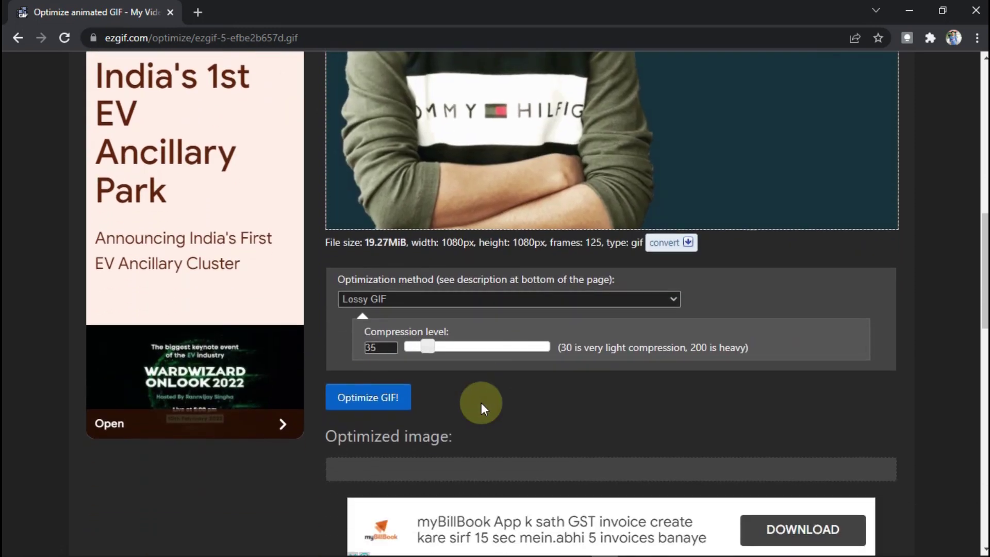
pyautogui.click(440, 298)
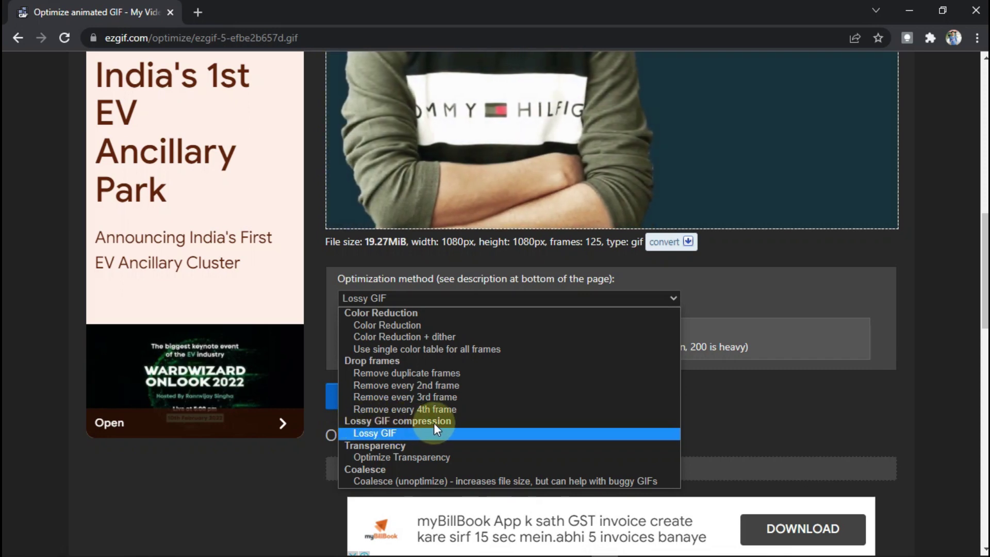
pyautogui.click(376, 433)
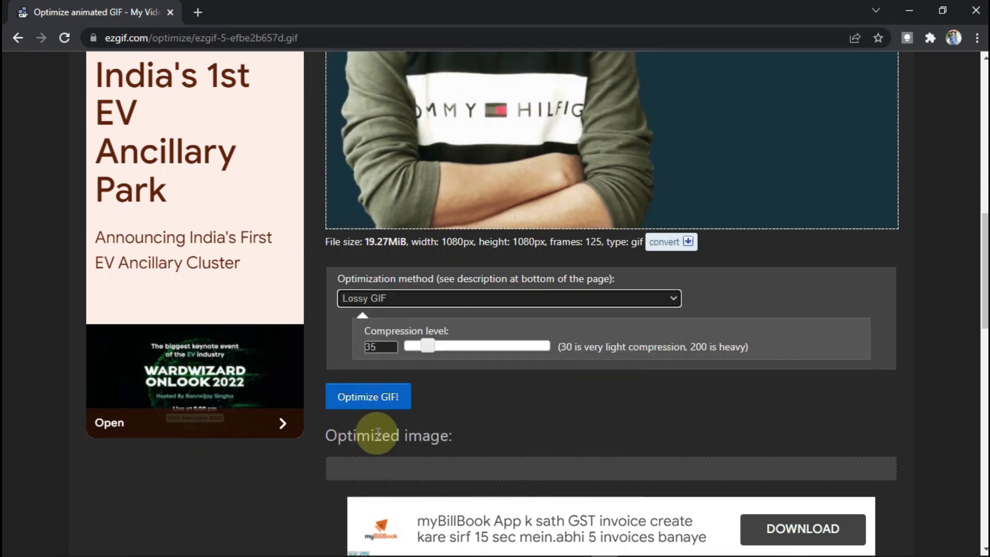